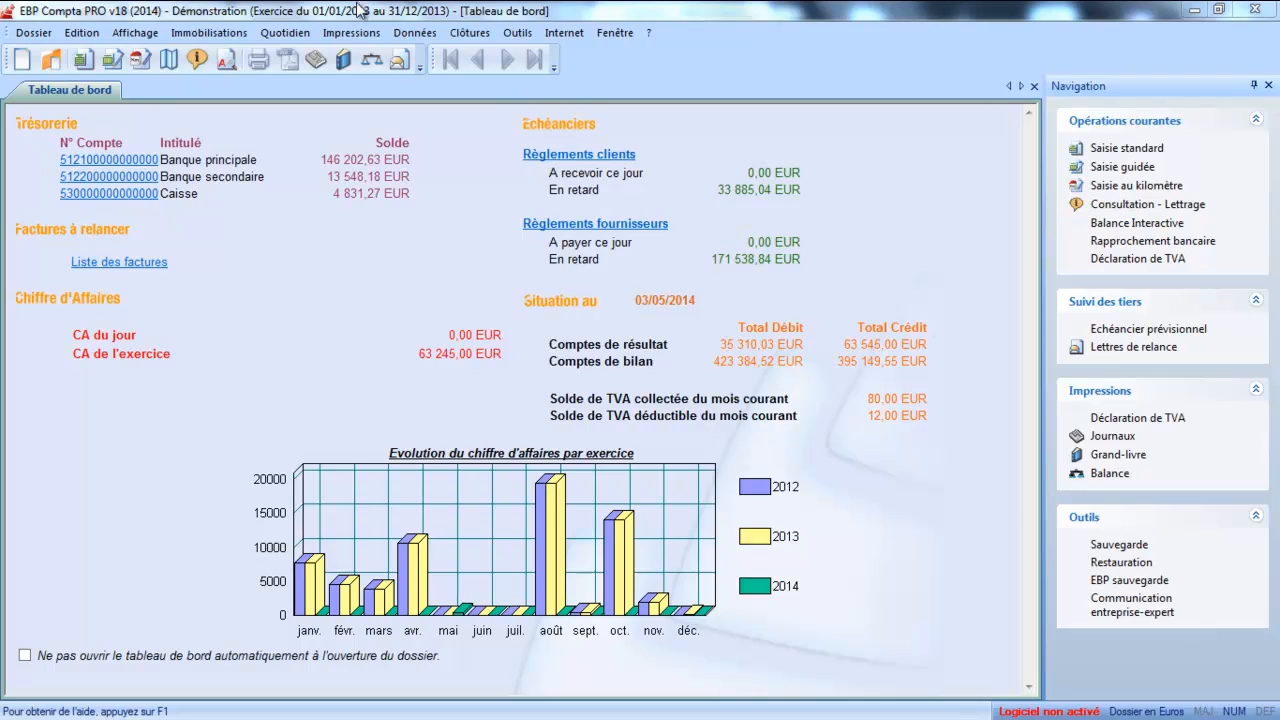
Create a new subscription guide (guide d'abonnement) with code EMBQ and description "Emprunt bancaire"
left_click(420, 33)
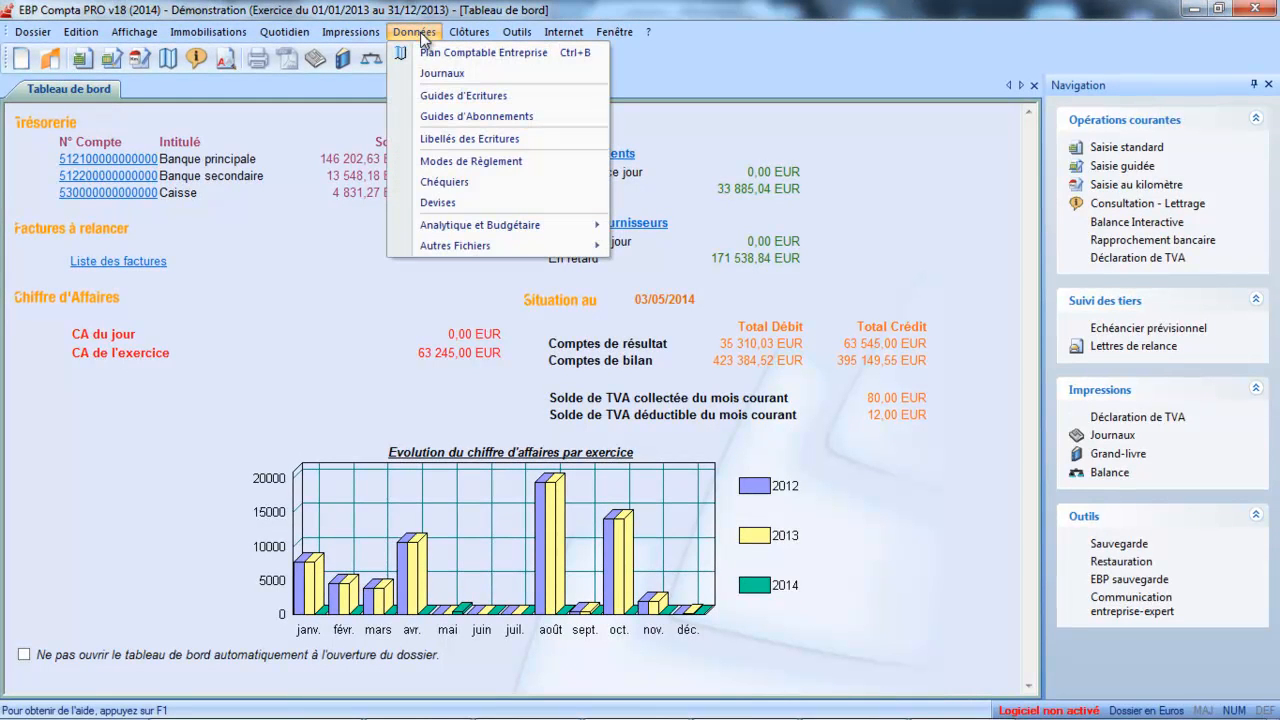
left_click(449, 117)
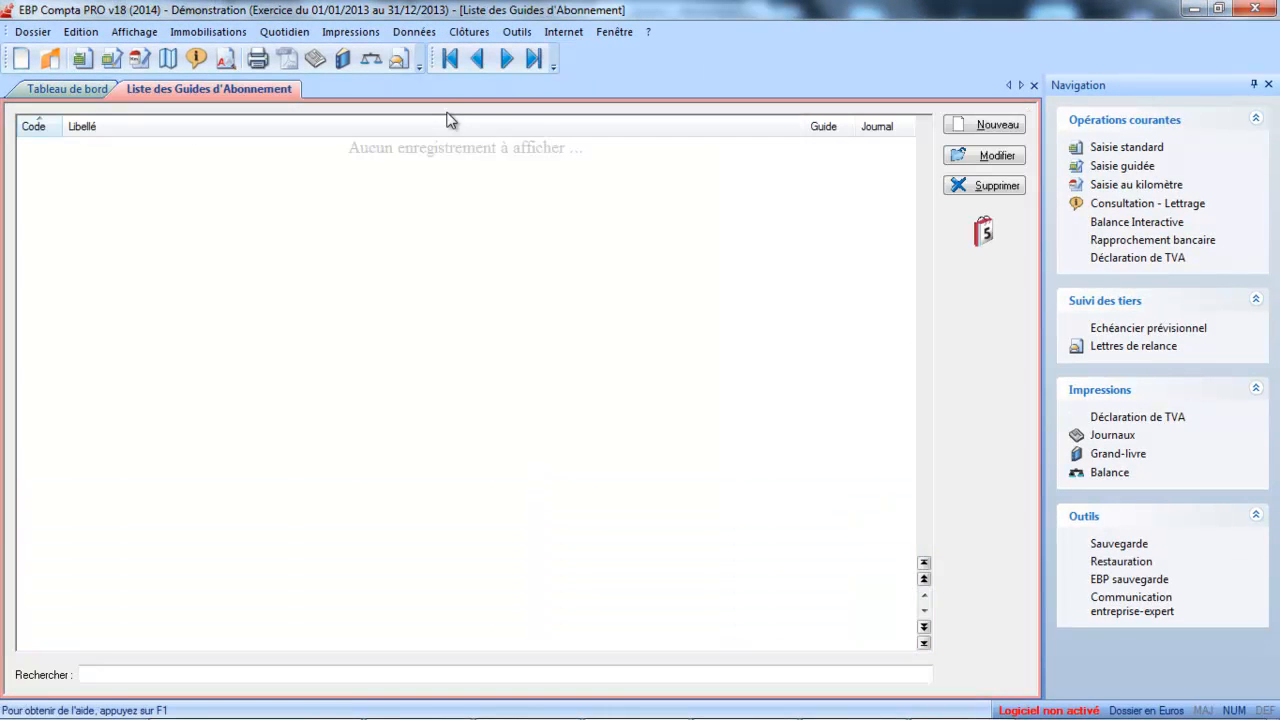
left_click(976, 132)
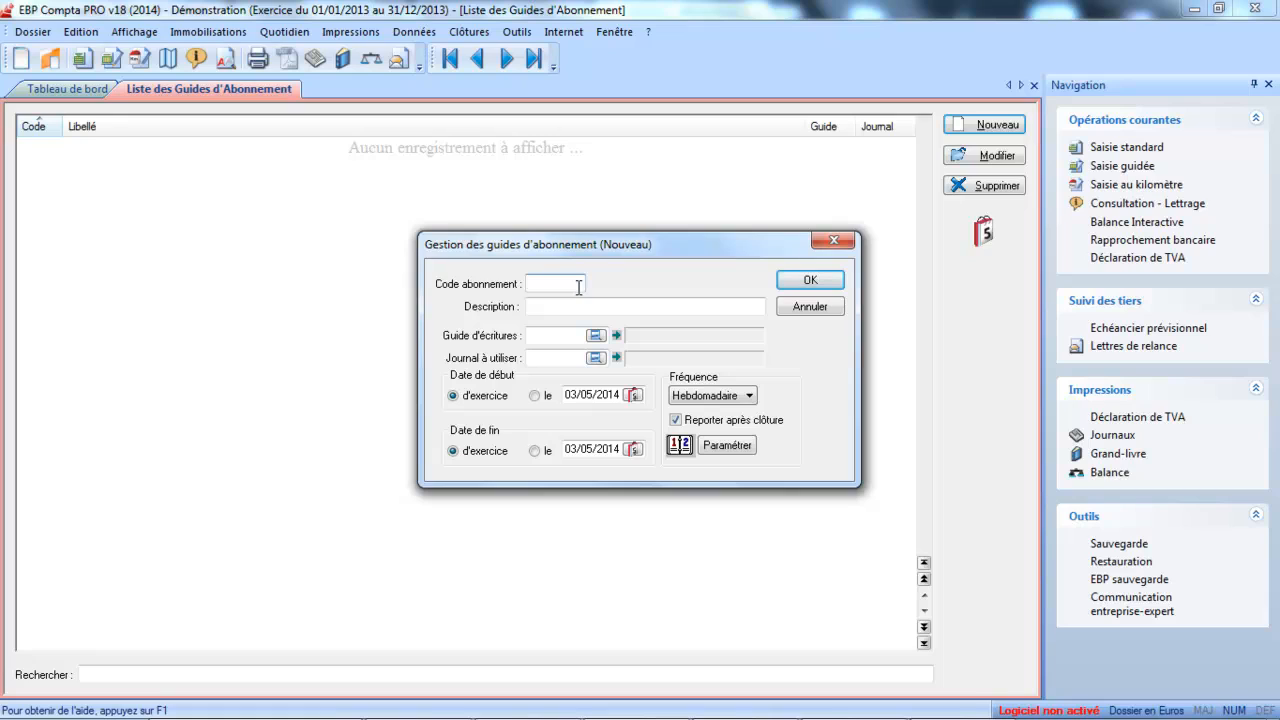
type("EMBQ")
key("Tab")
type("eMPRU")
key("BackSpace")
key("BackSpace")
key("BackSpace")
key("BackSpace")
key("BackSpace")
type("Emprunt ")
type("banc")
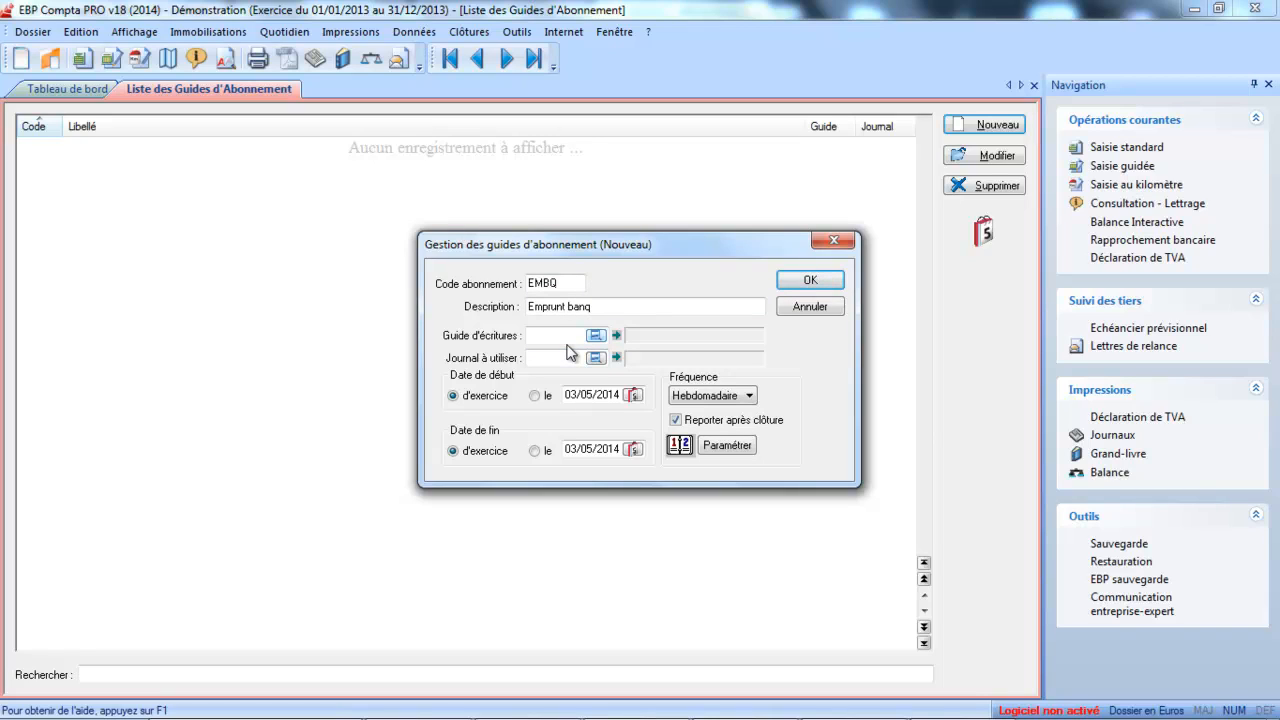
key("BackSpace")
type("caire")
key("Tab")
Assign the entry guide REMB (loan repayment and interest) and the journal BP (Banque principale) to the subscription guide
left_click(596, 337)
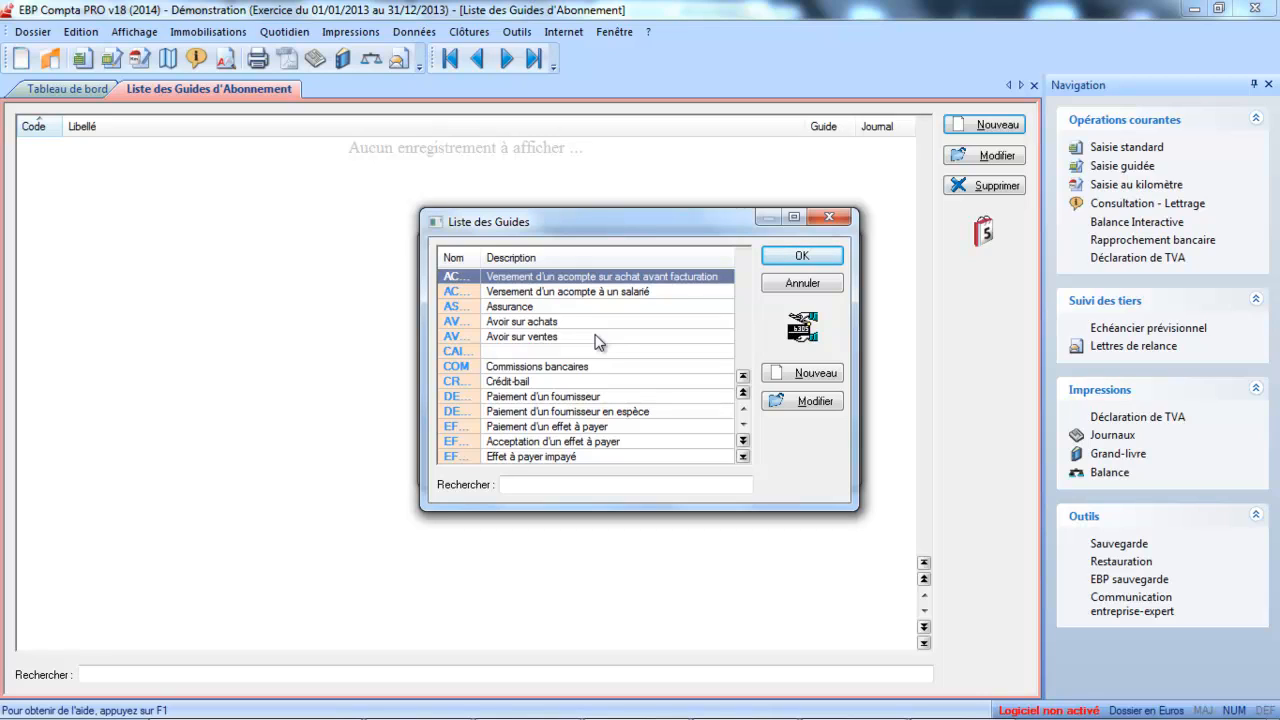
left_click_drag(481, 258, 527, 279)
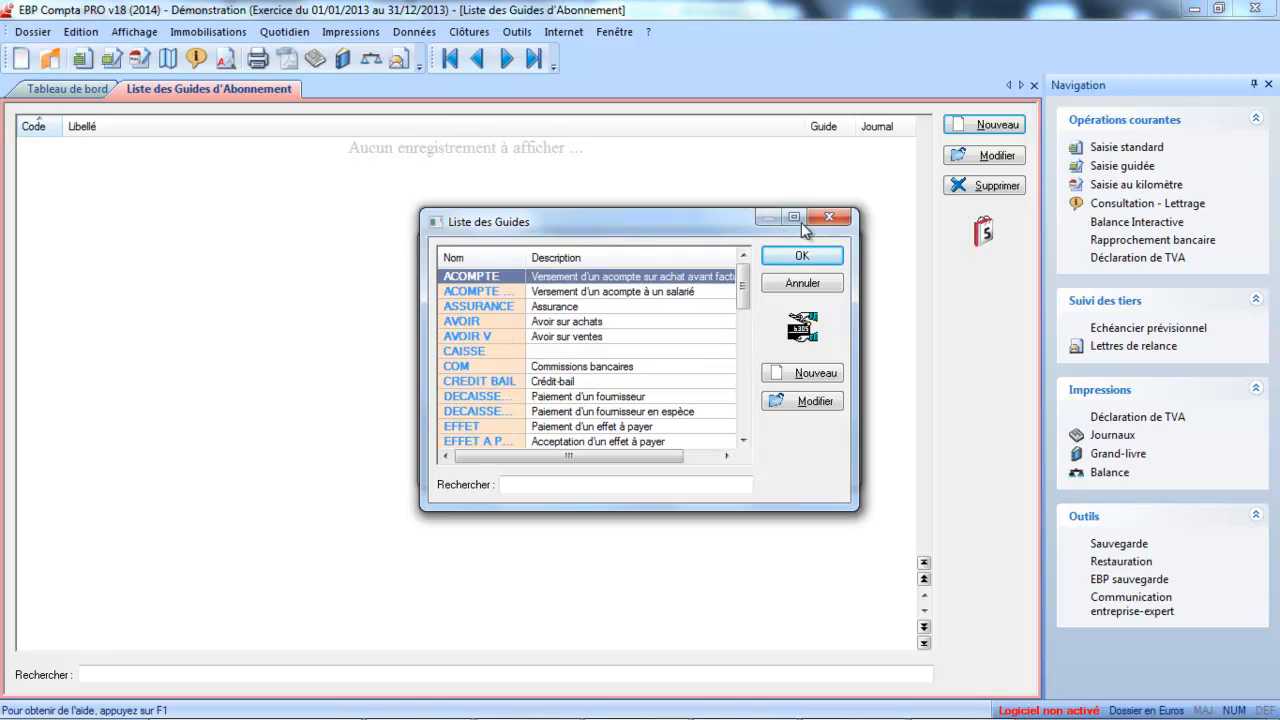
left_click(794, 218)
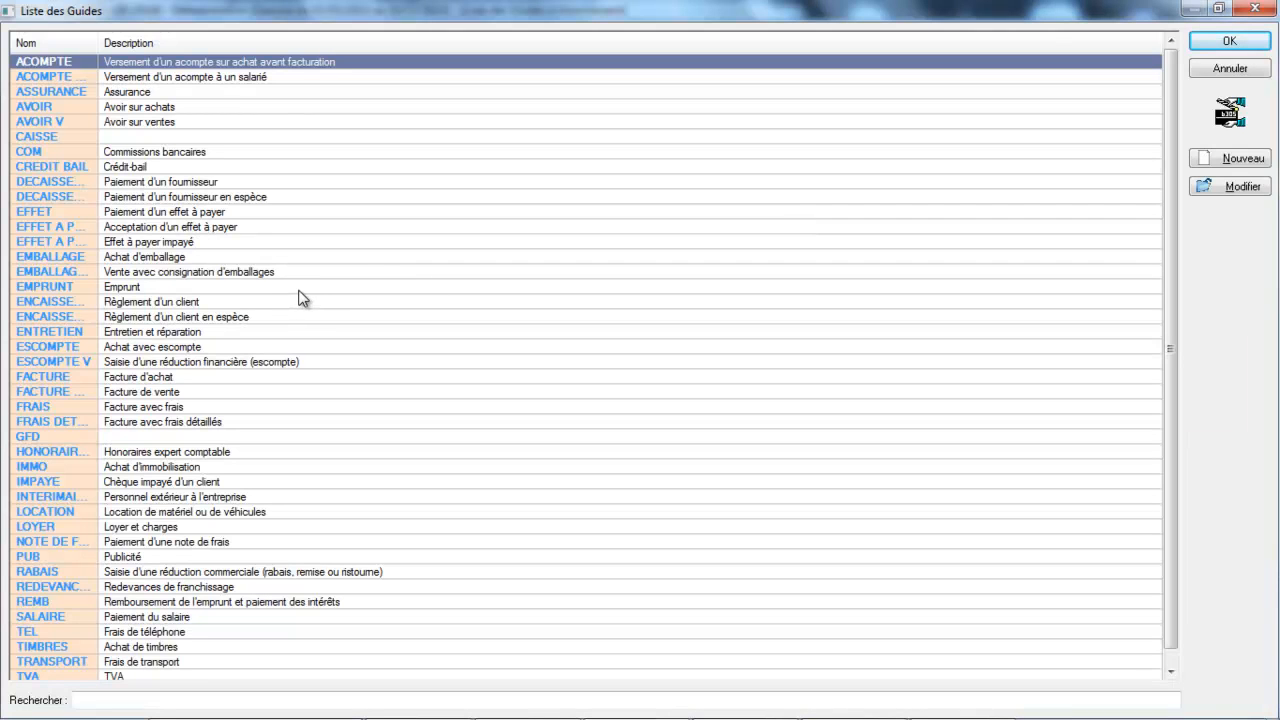
left_click(97, 603)
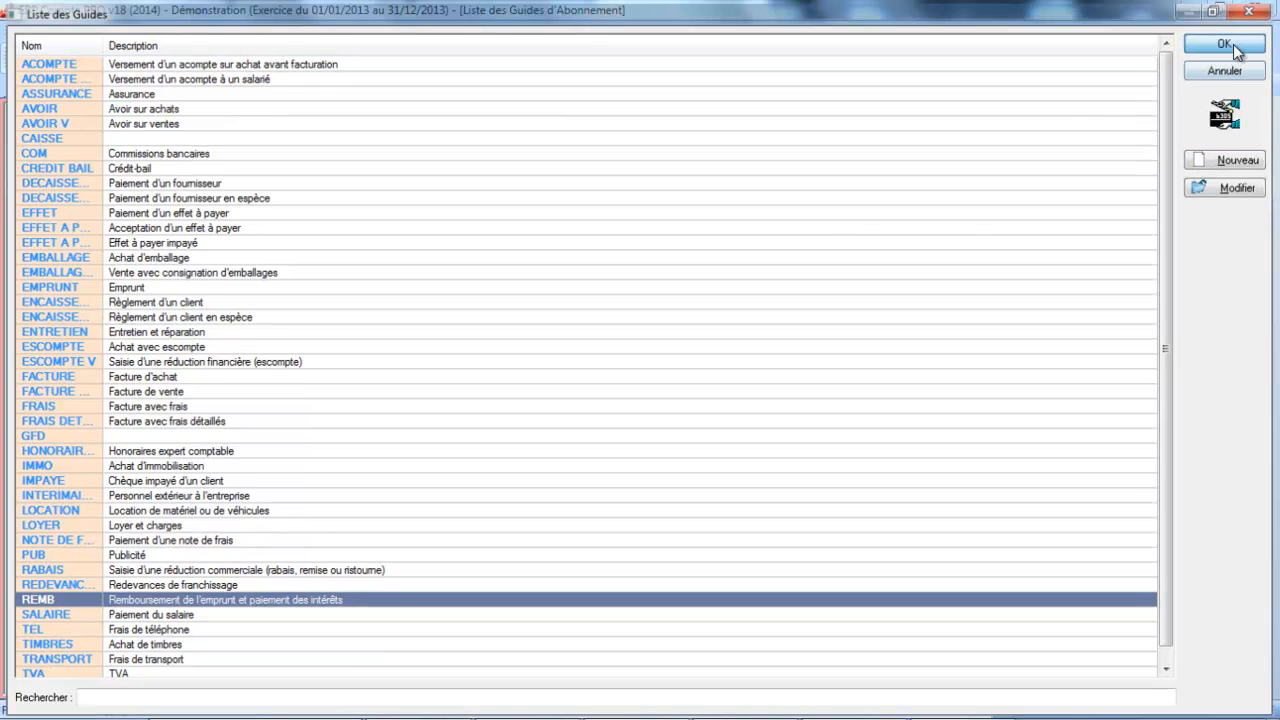
left_click(1230, 44)
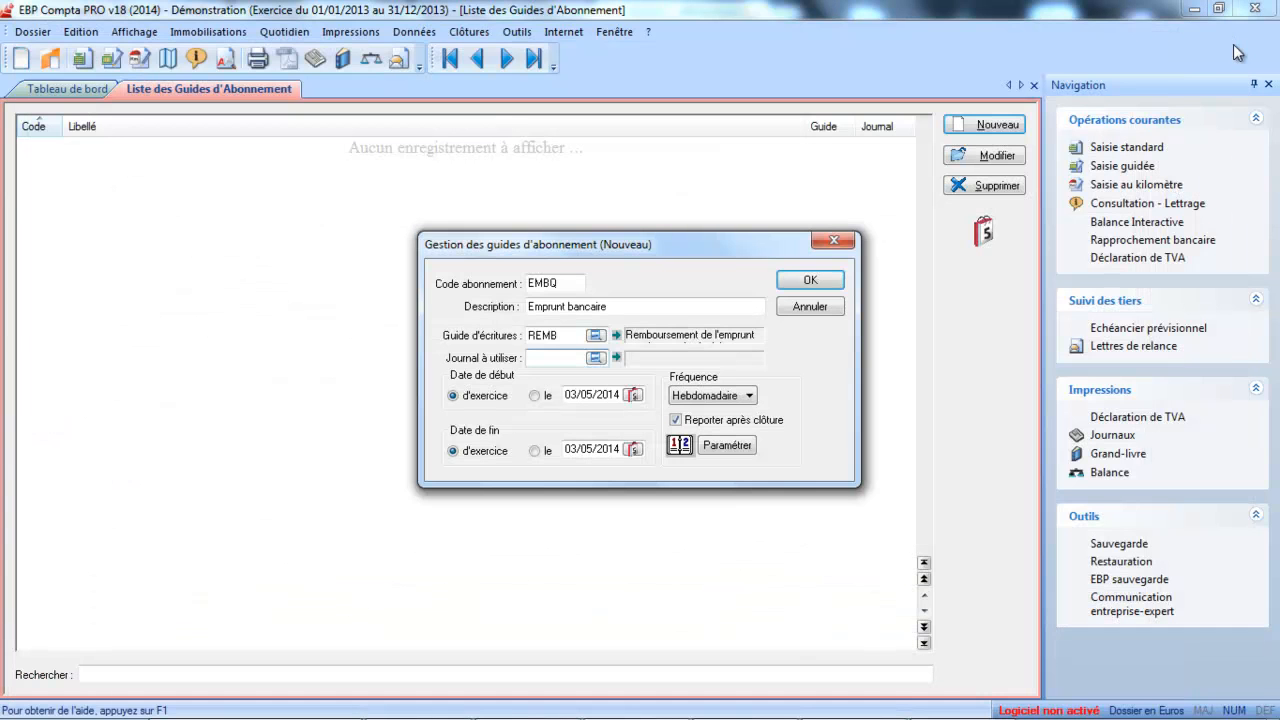
left_click(598, 360)
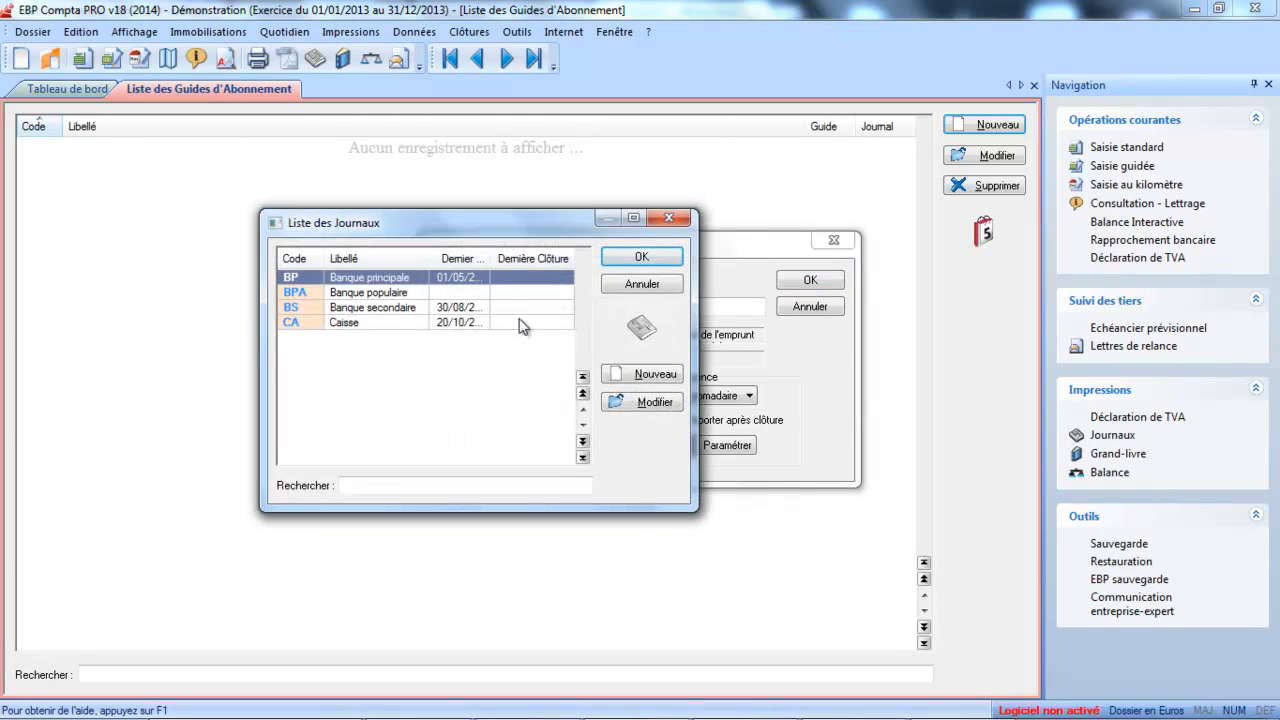
double_click(400, 278)
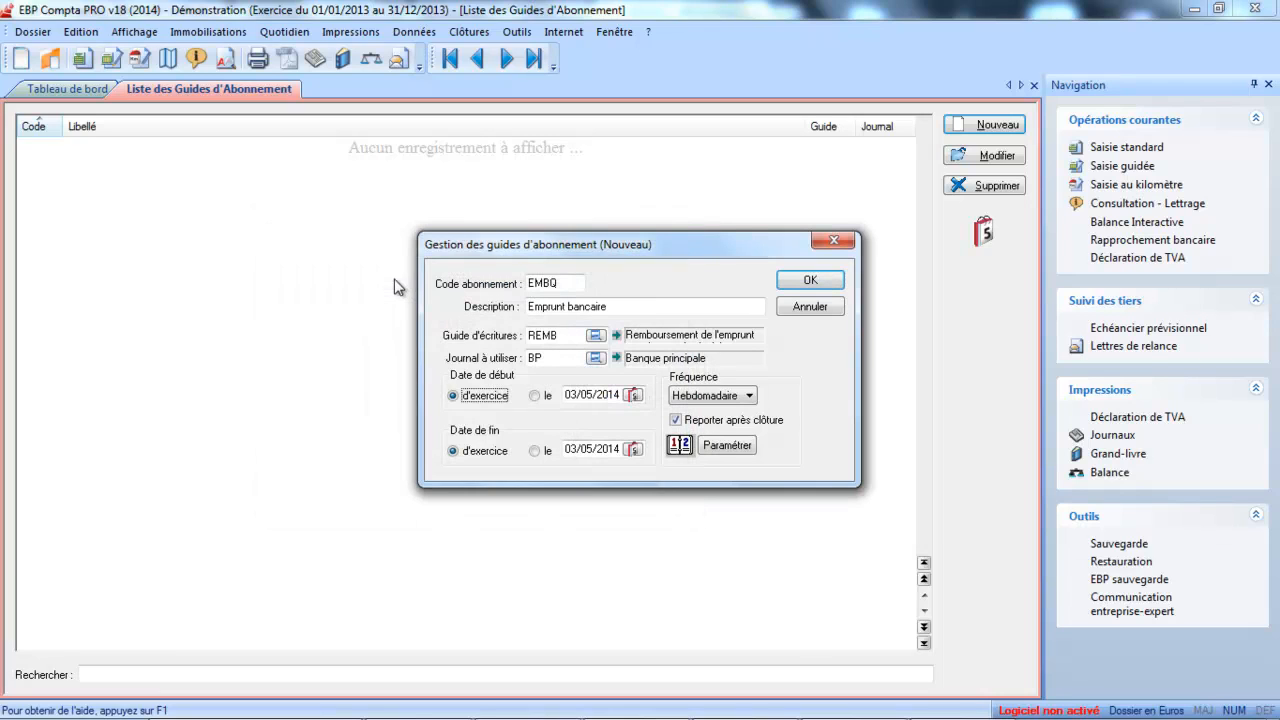
Run the subscription from the specific start date 03/05/2014 to the end date 05/05/2016
left_click(536, 396)
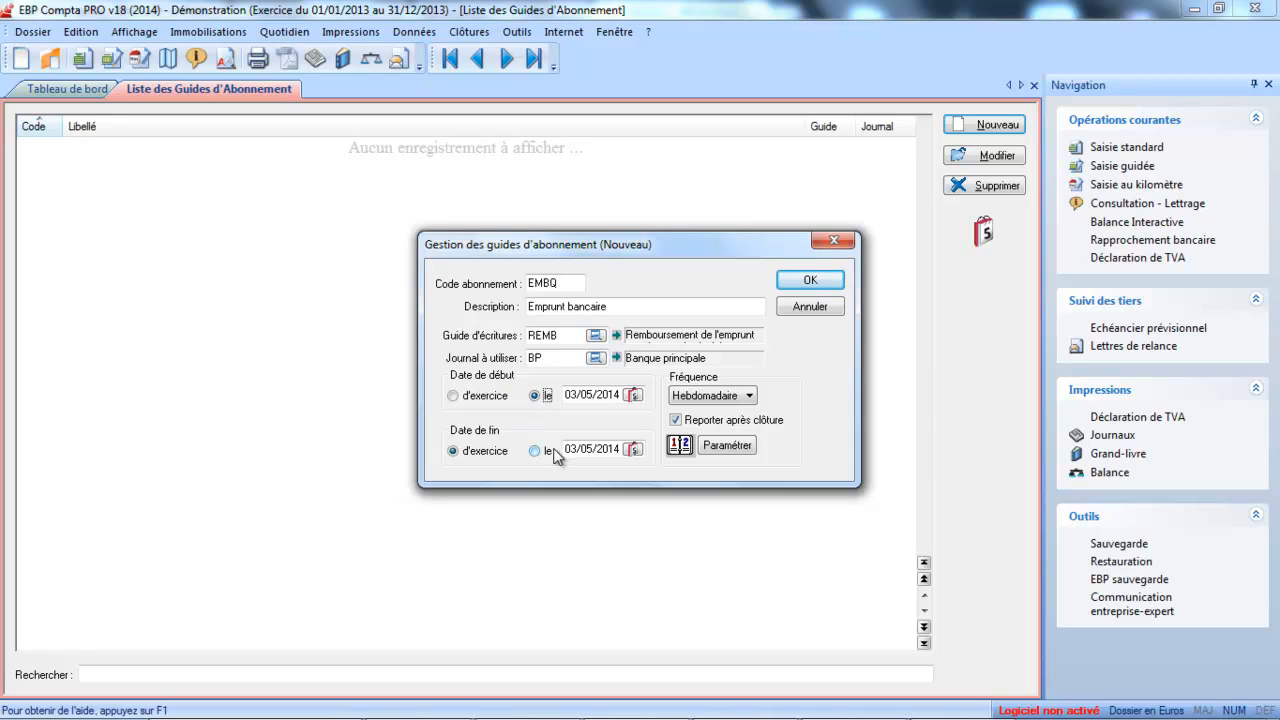
left_click(635, 452)
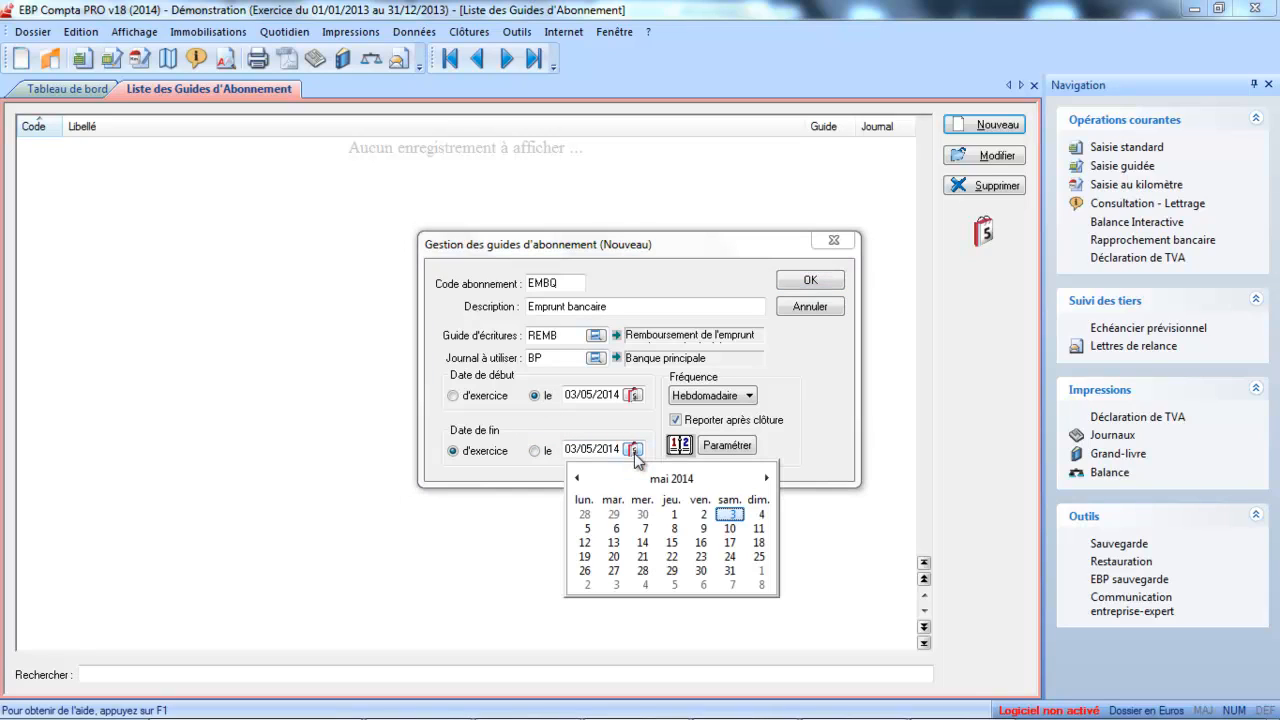
left_click(767, 479)
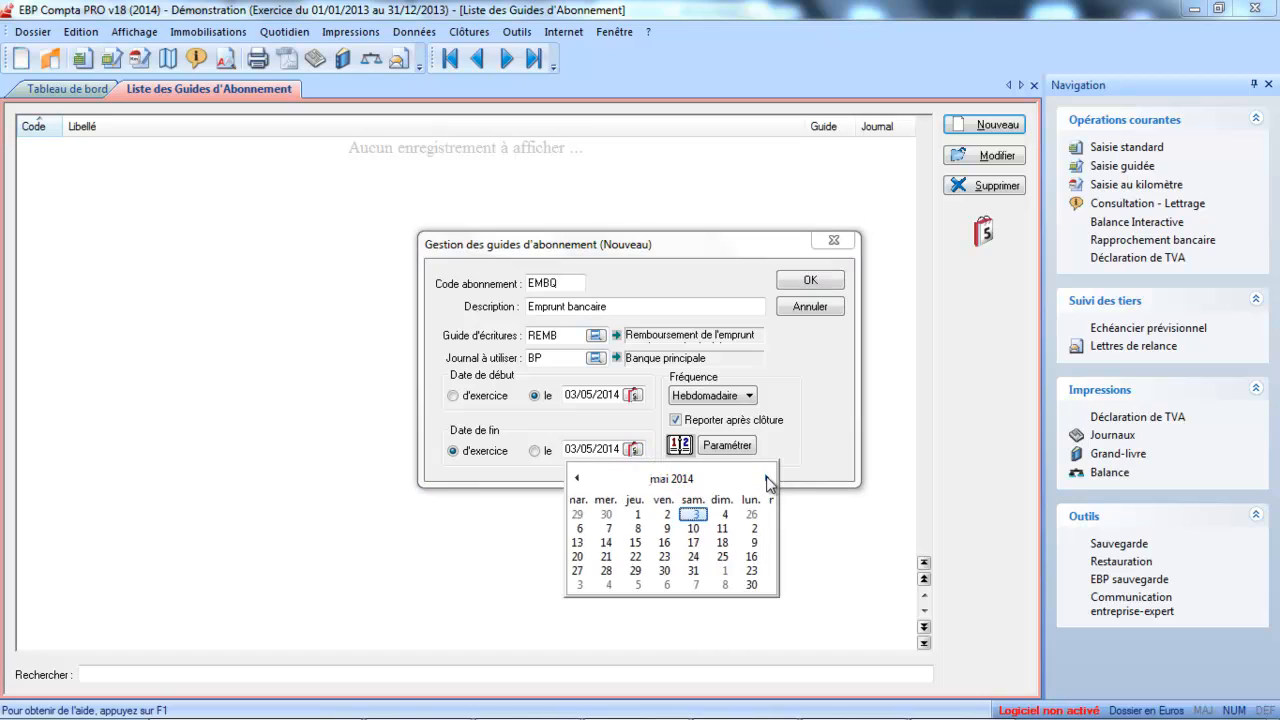
left_click(696, 478)
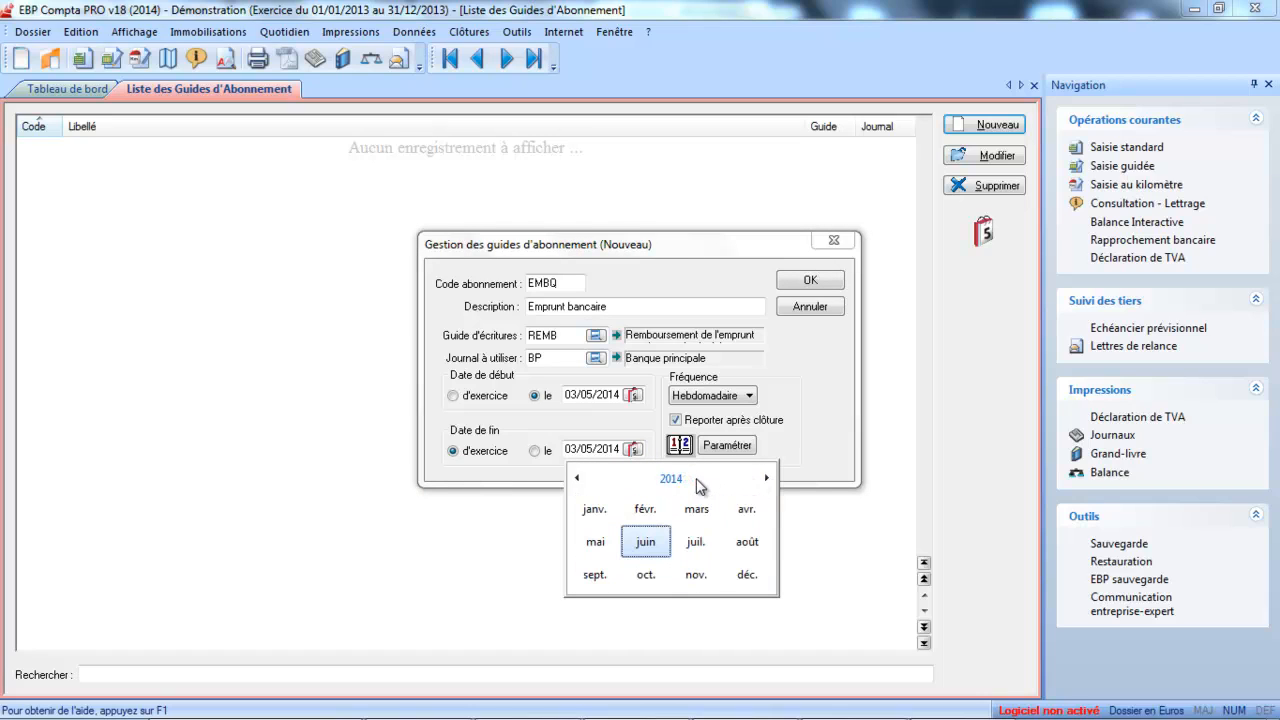
left_click(770, 478)
left_click(770, 478)
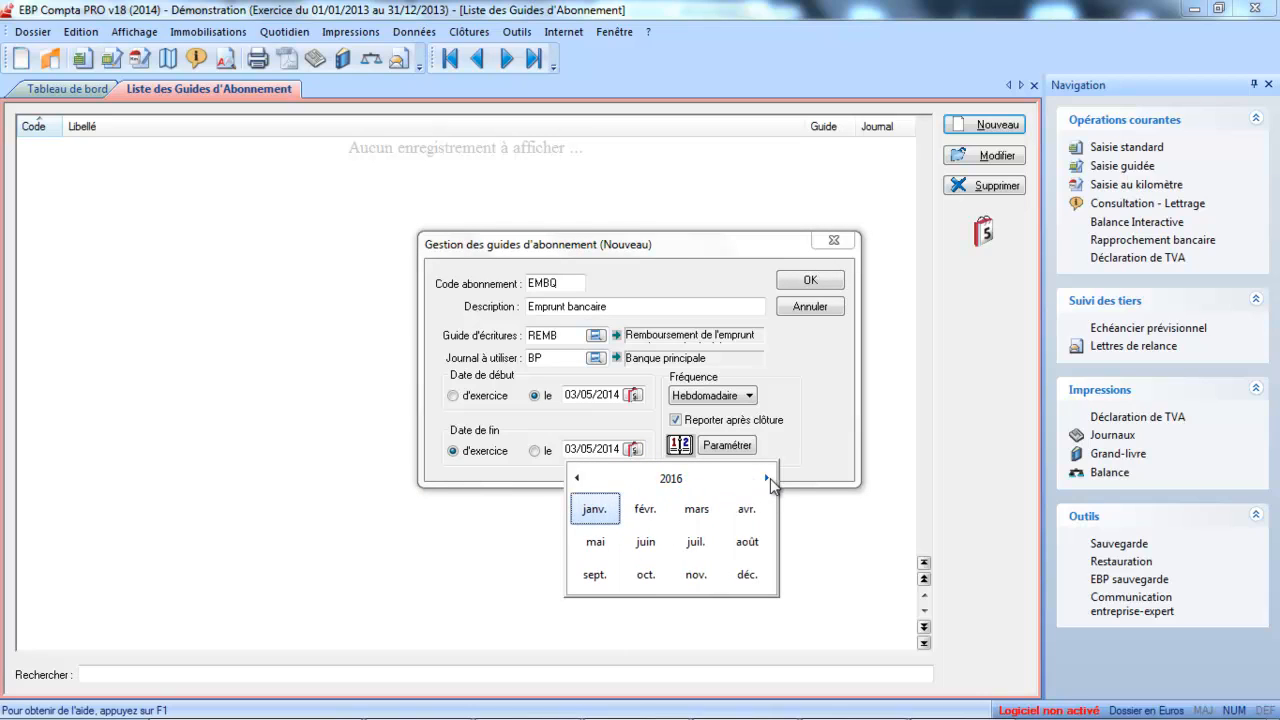
left_click(595, 541)
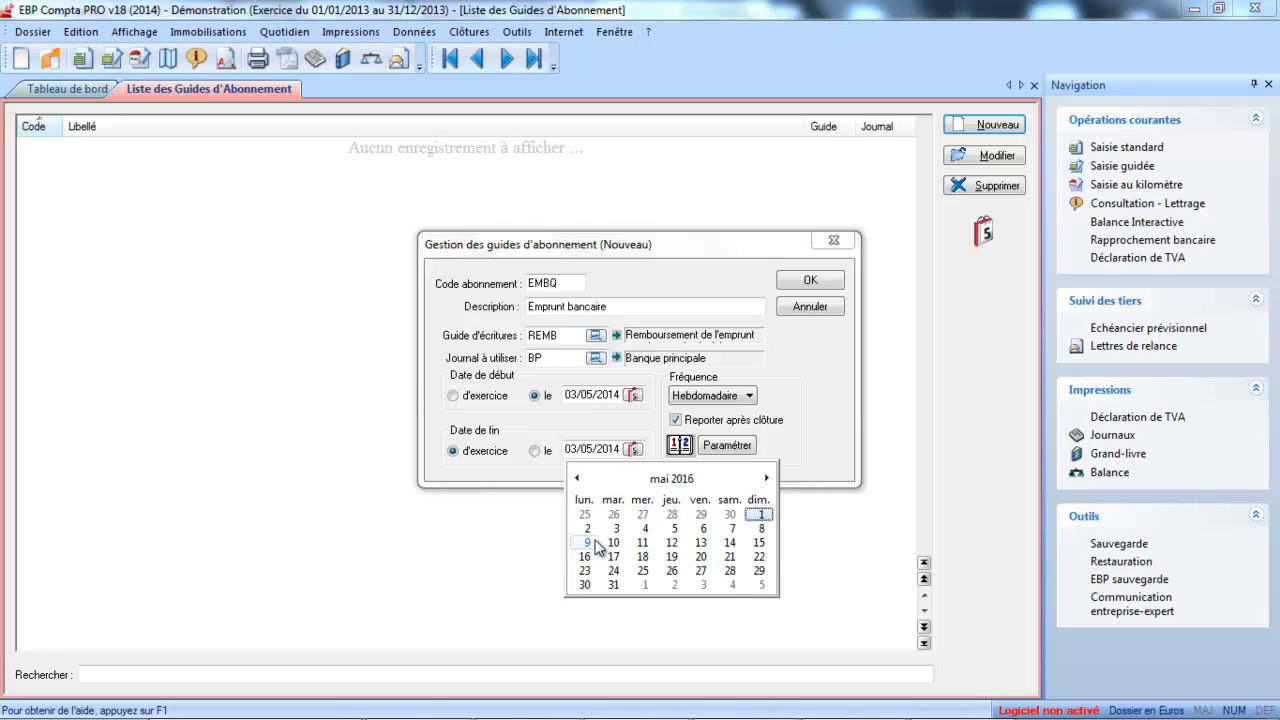
left_click(666, 531)
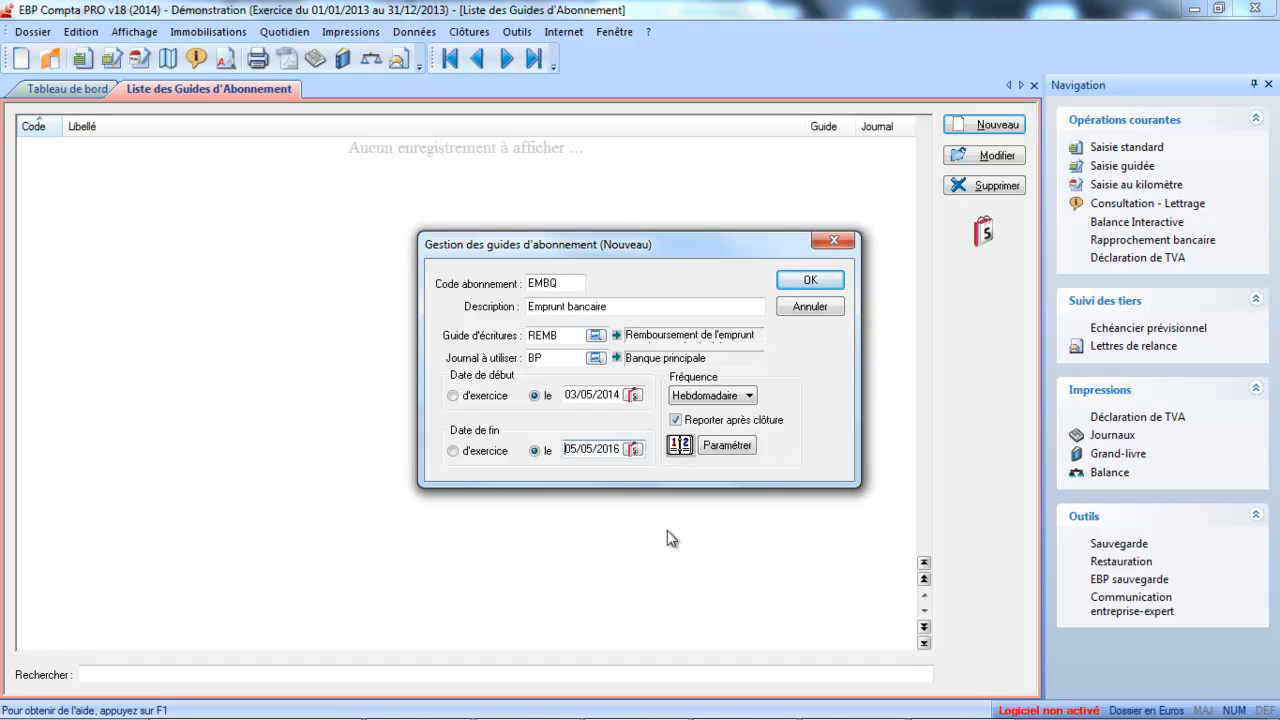
Set the frequency to Mensuelle with generation on day 10 of every month, and save the subscription guide
left_click(715, 396)
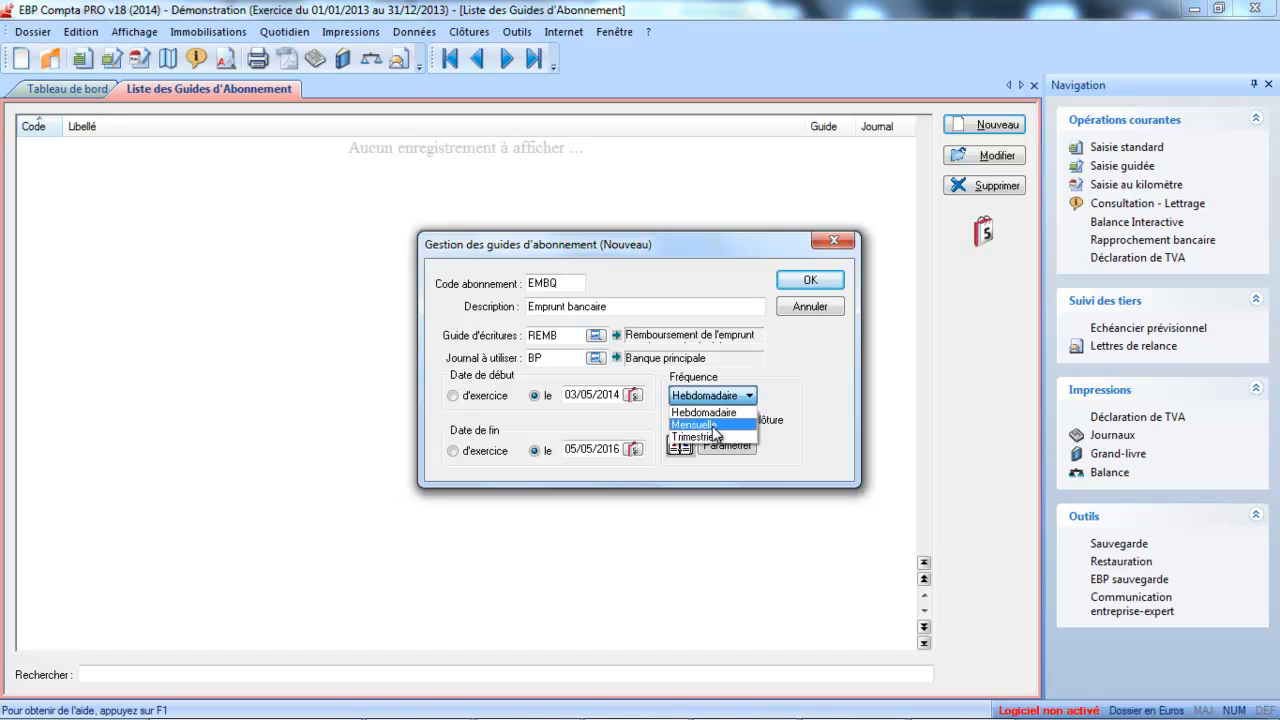
left_click(712, 426)
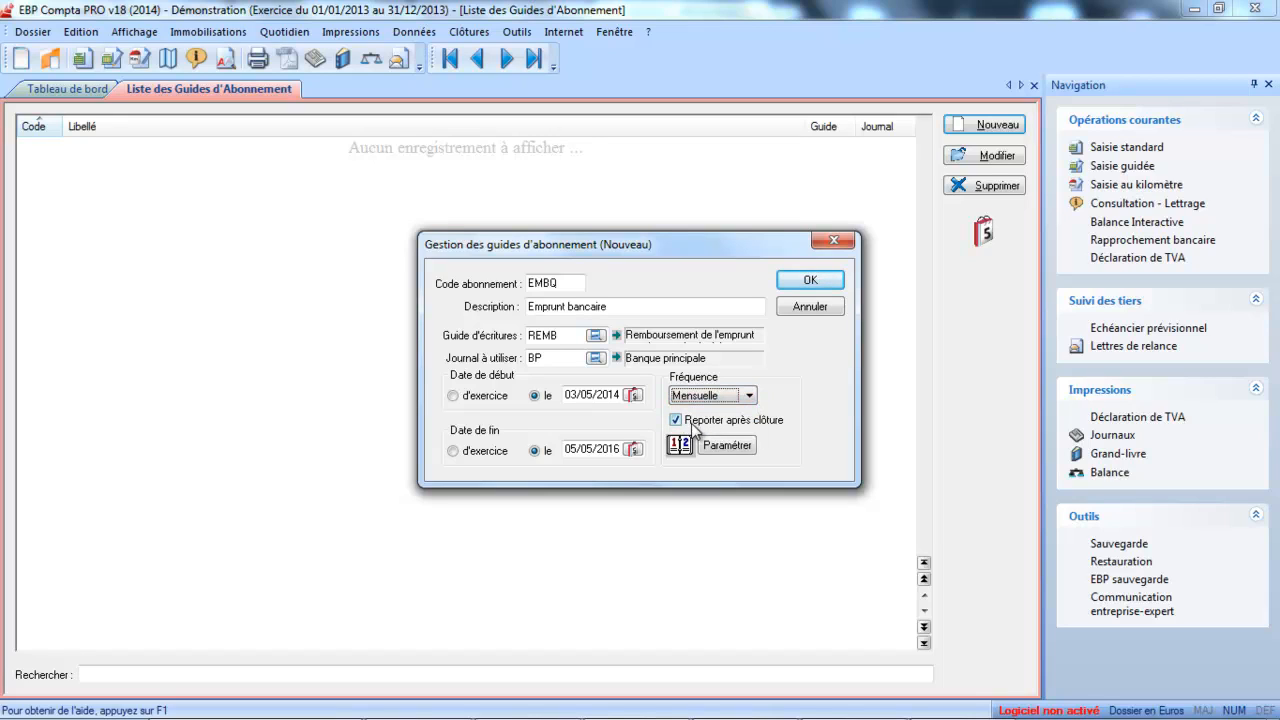
left_click(748, 444)
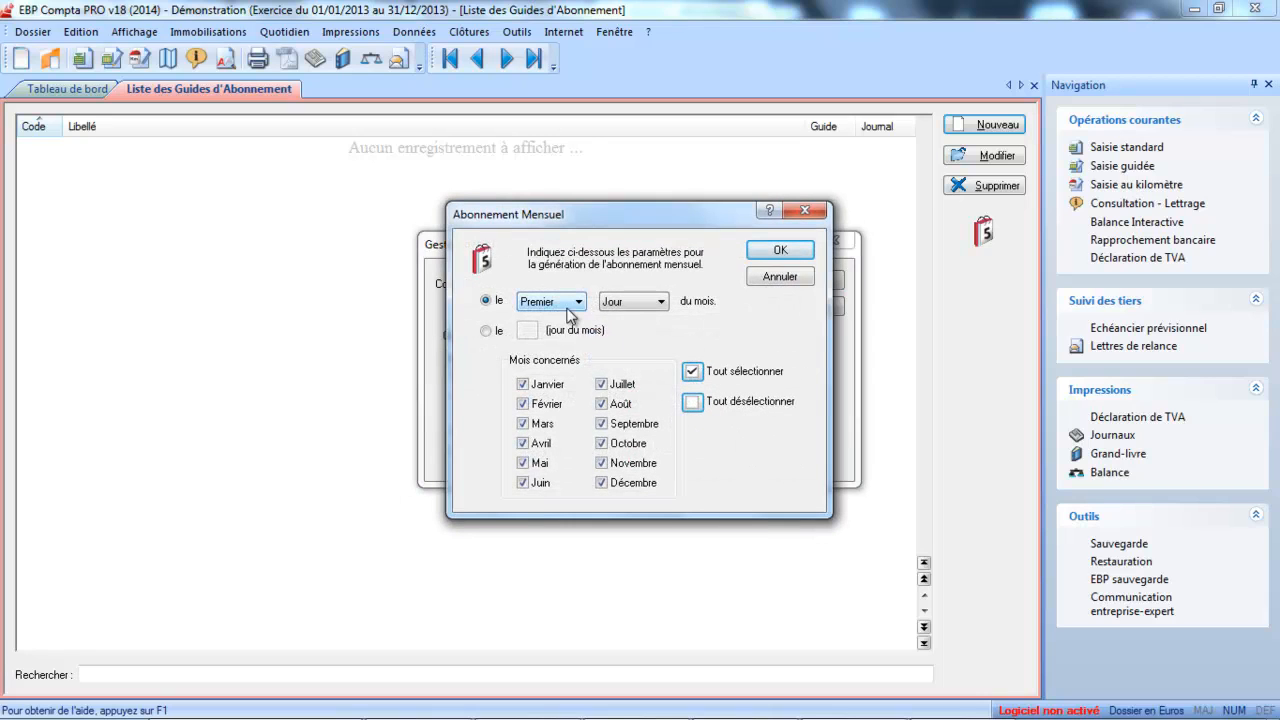
left_click(487, 331)
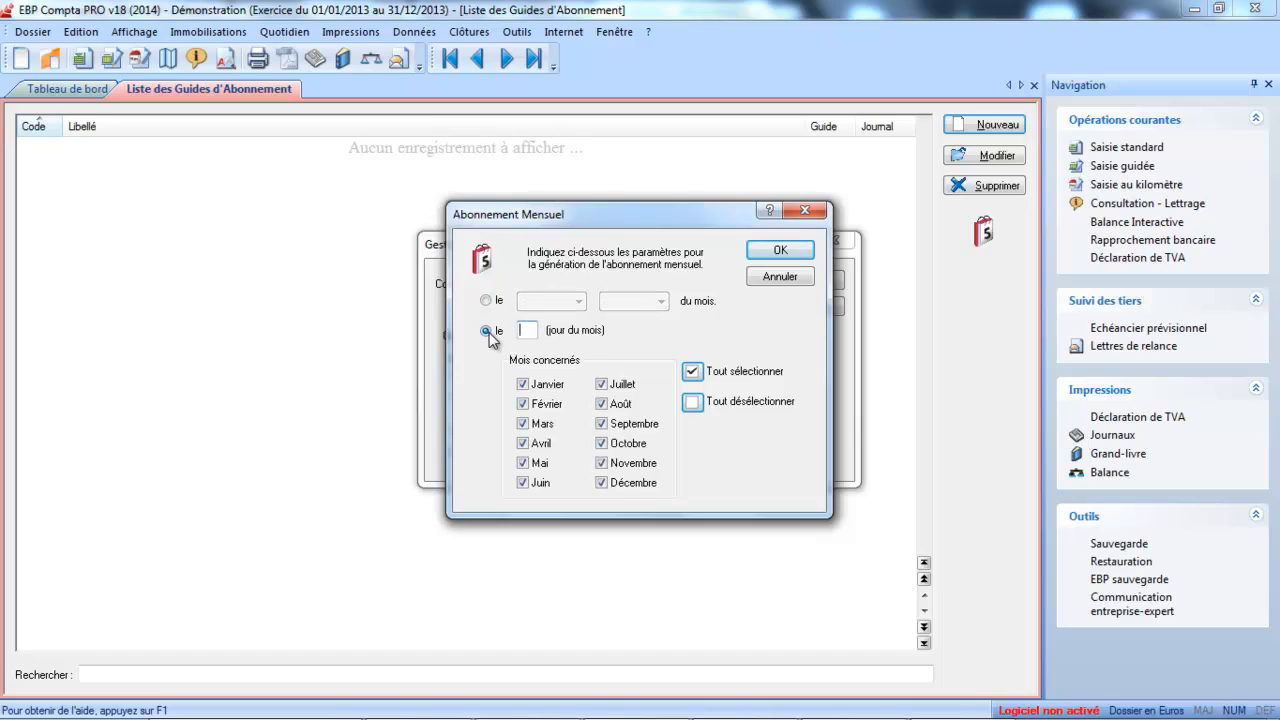
type("10")
key("Tab")
left_click(782, 253)
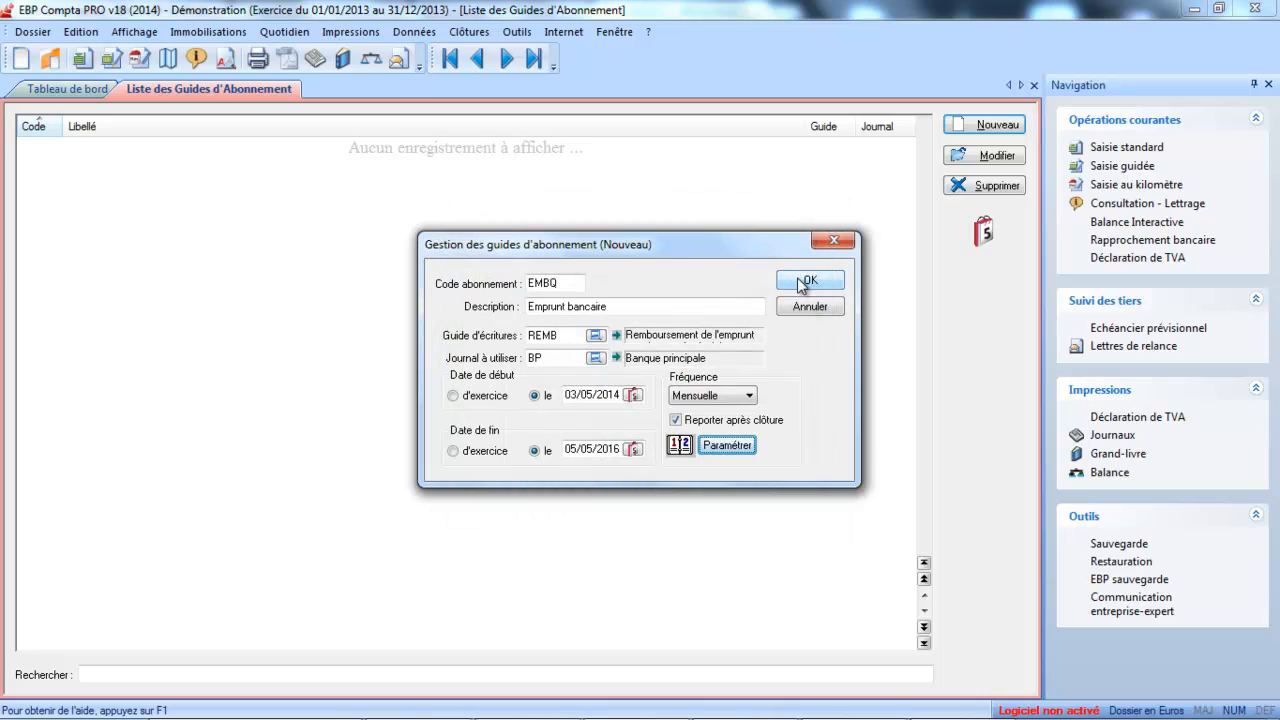
left_click(798, 280)
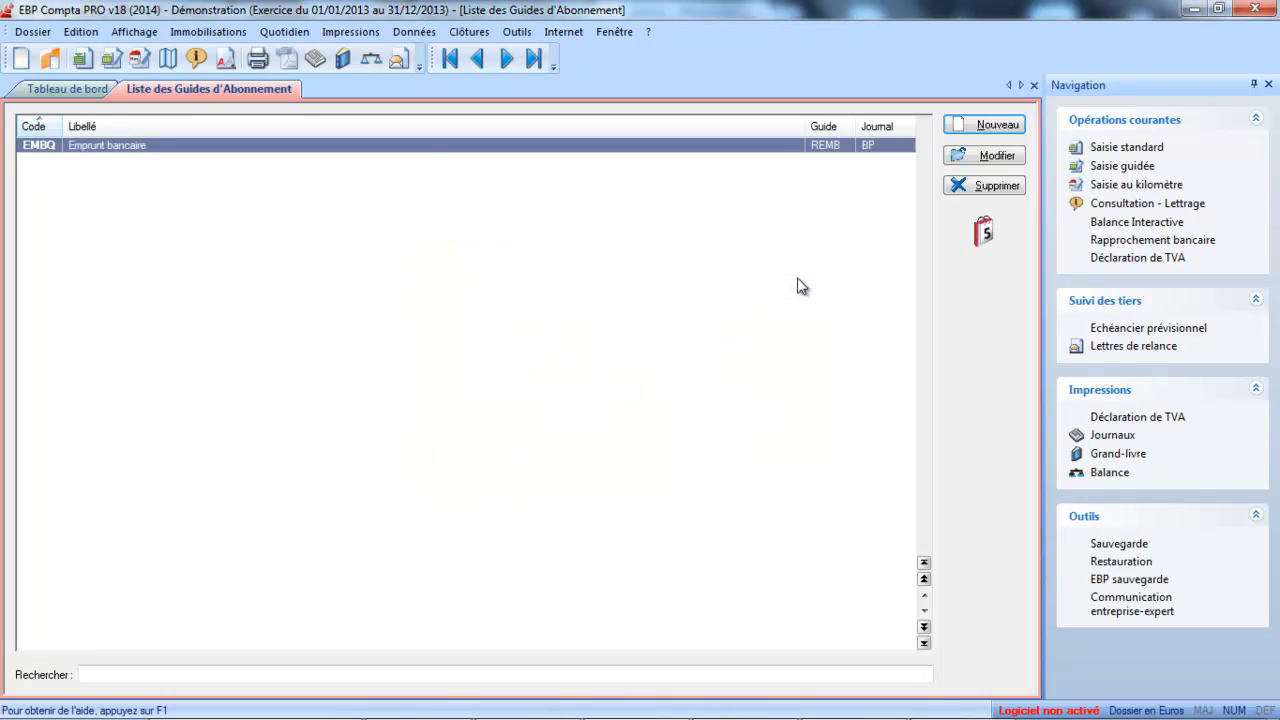
Reopen the EMBQ subscription guide to check its settings, and close the list of subscription guides
left_click(994, 156)
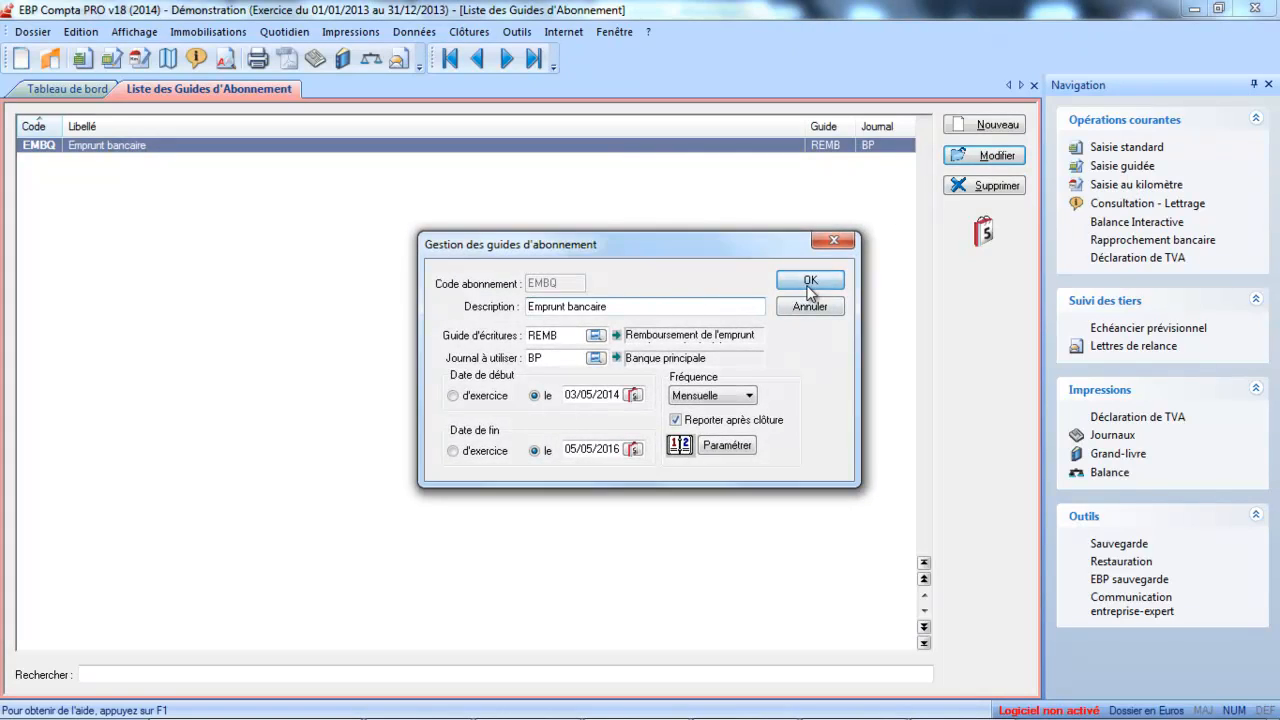
left_click(808, 284)
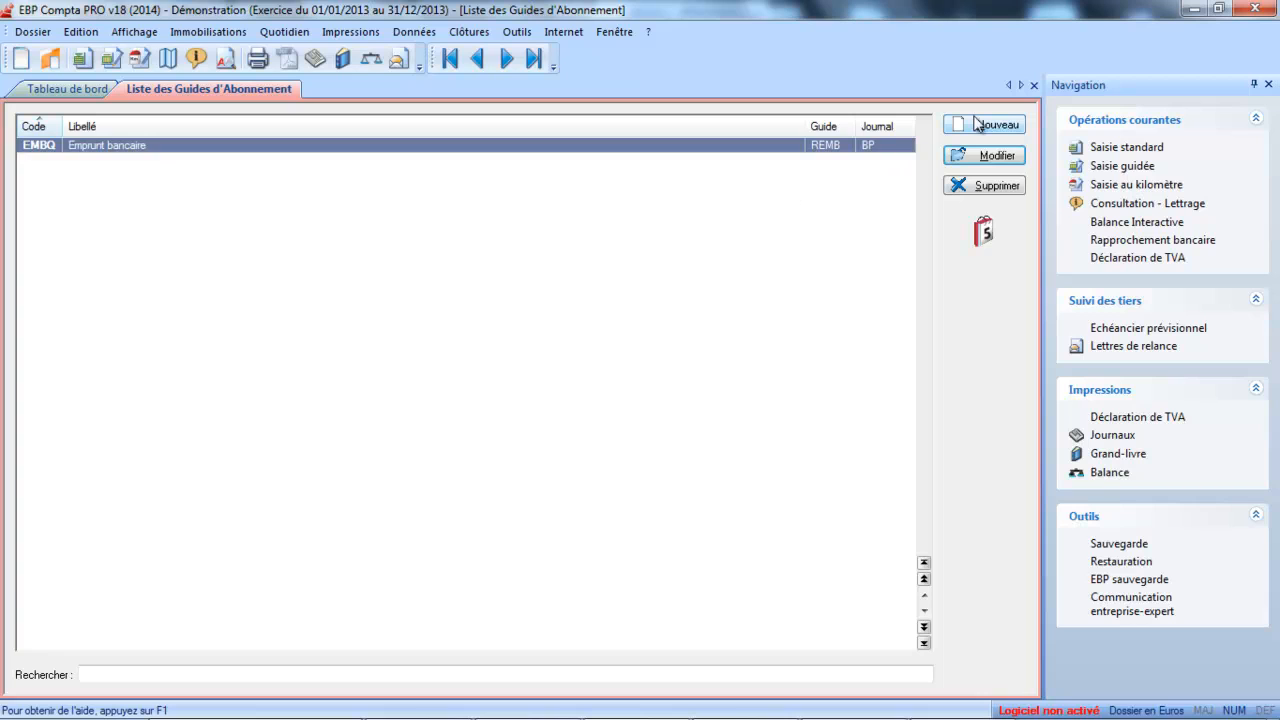
left_click(1034, 86)
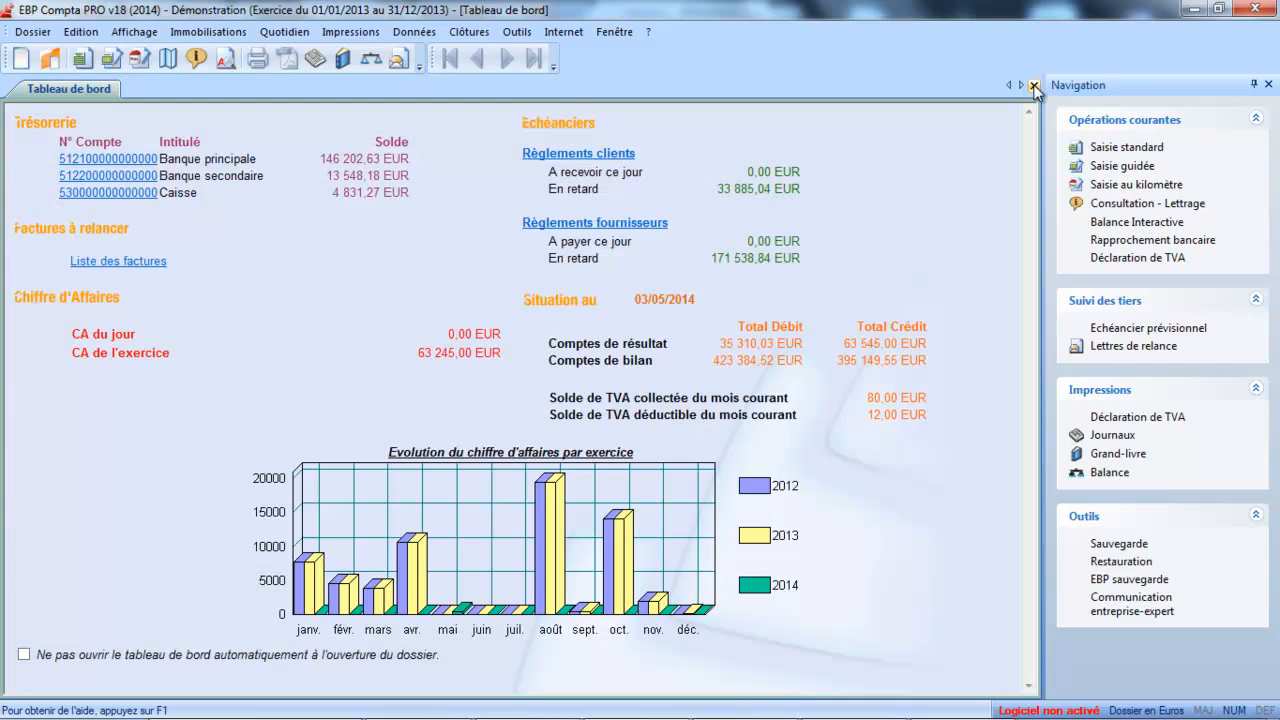
Generate only the 10/05/2014 "Emprunt bancaire" subscription entry, excluding the proposals from 10/06/2014 to 10/12/2014
left_click(285, 32)
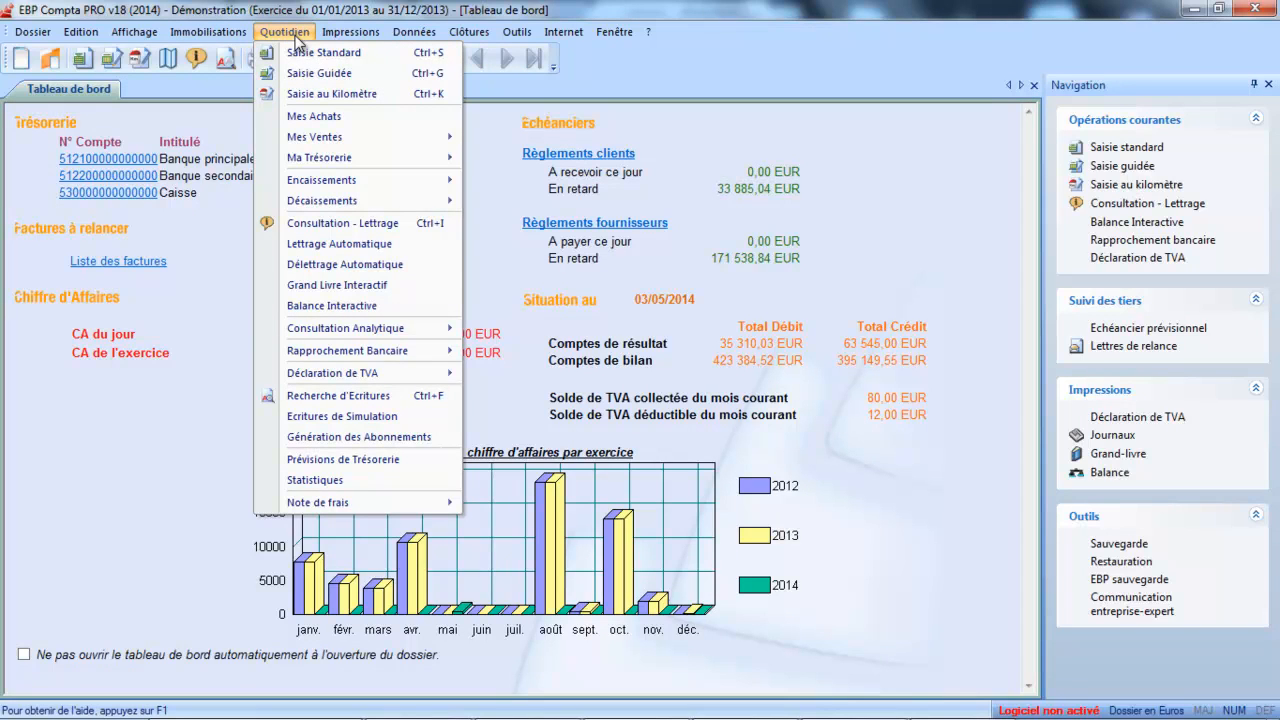
left_click(359, 437)
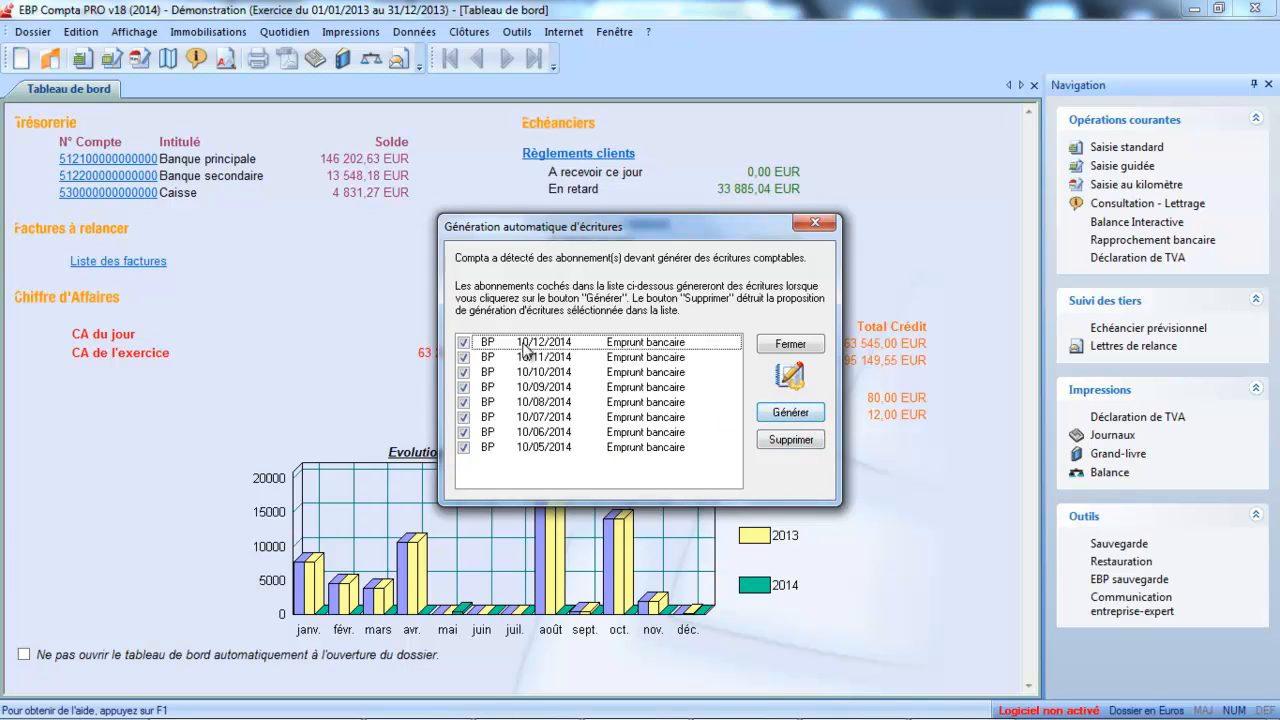
left_click(463, 342)
left_click(464, 357)
left_click(464, 372)
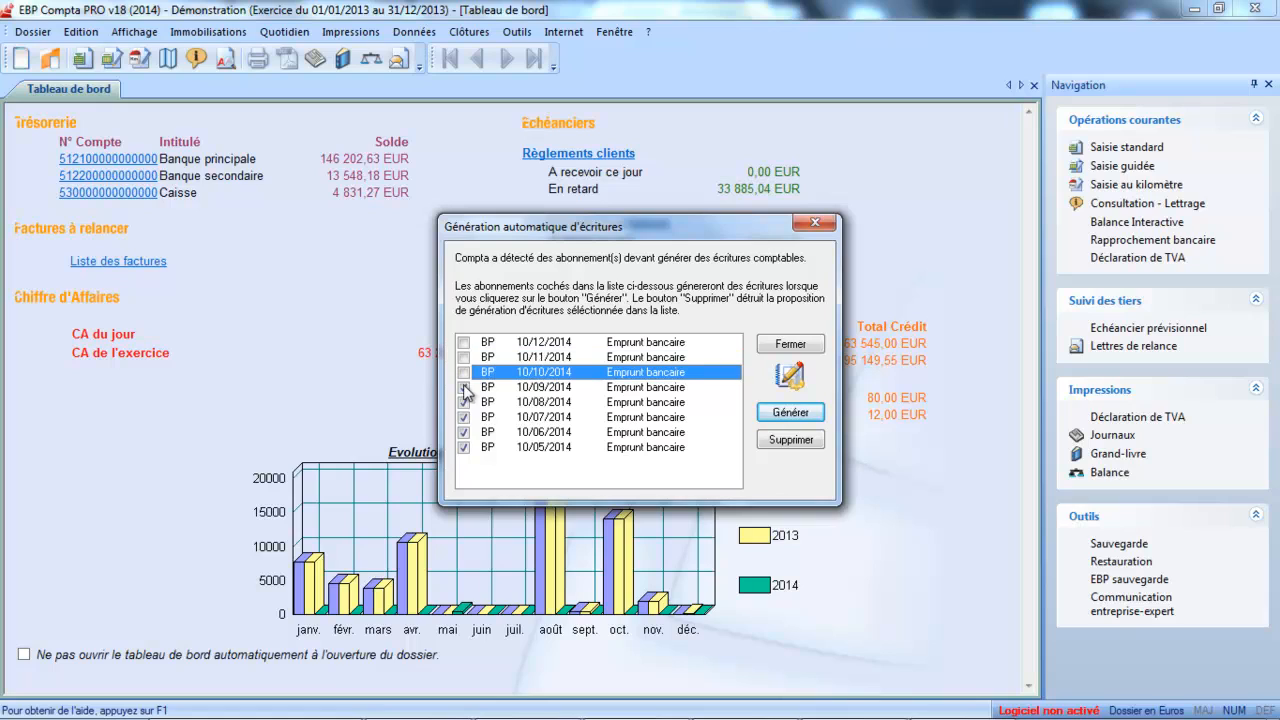
left_click(464, 387)
left_click(464, 402)
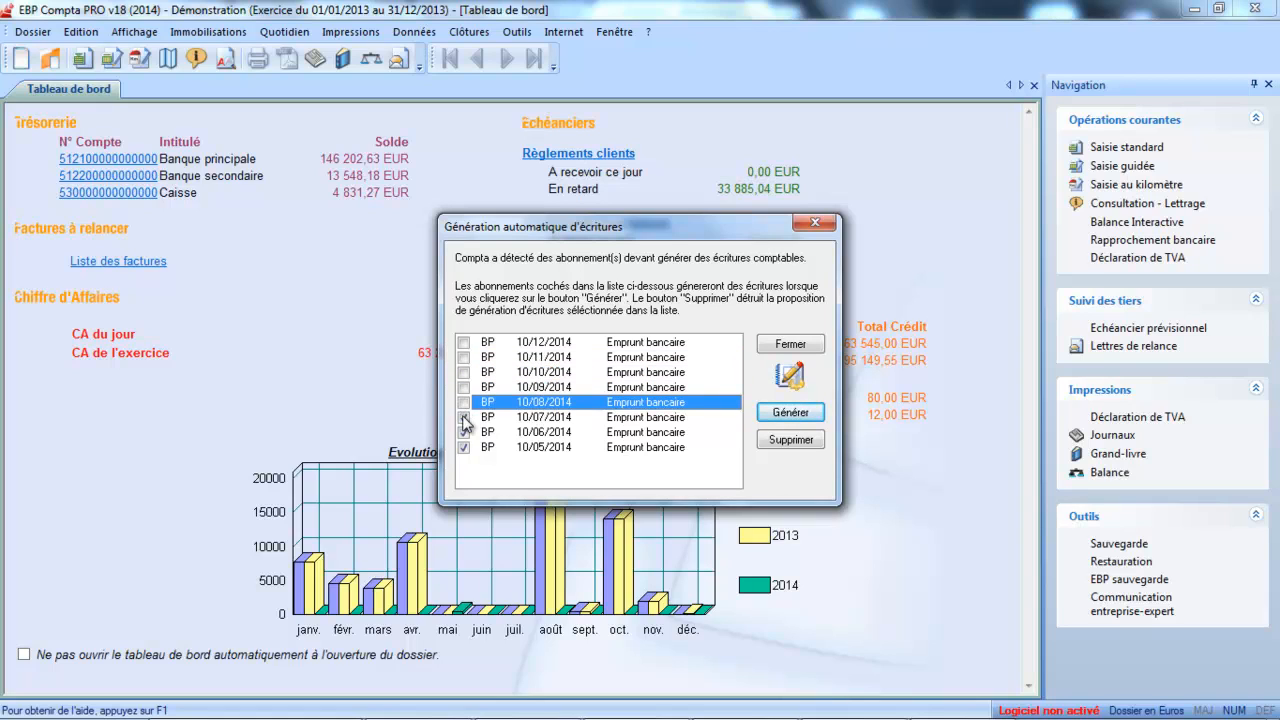
left_click(464, 417)
left_click(464, 432)
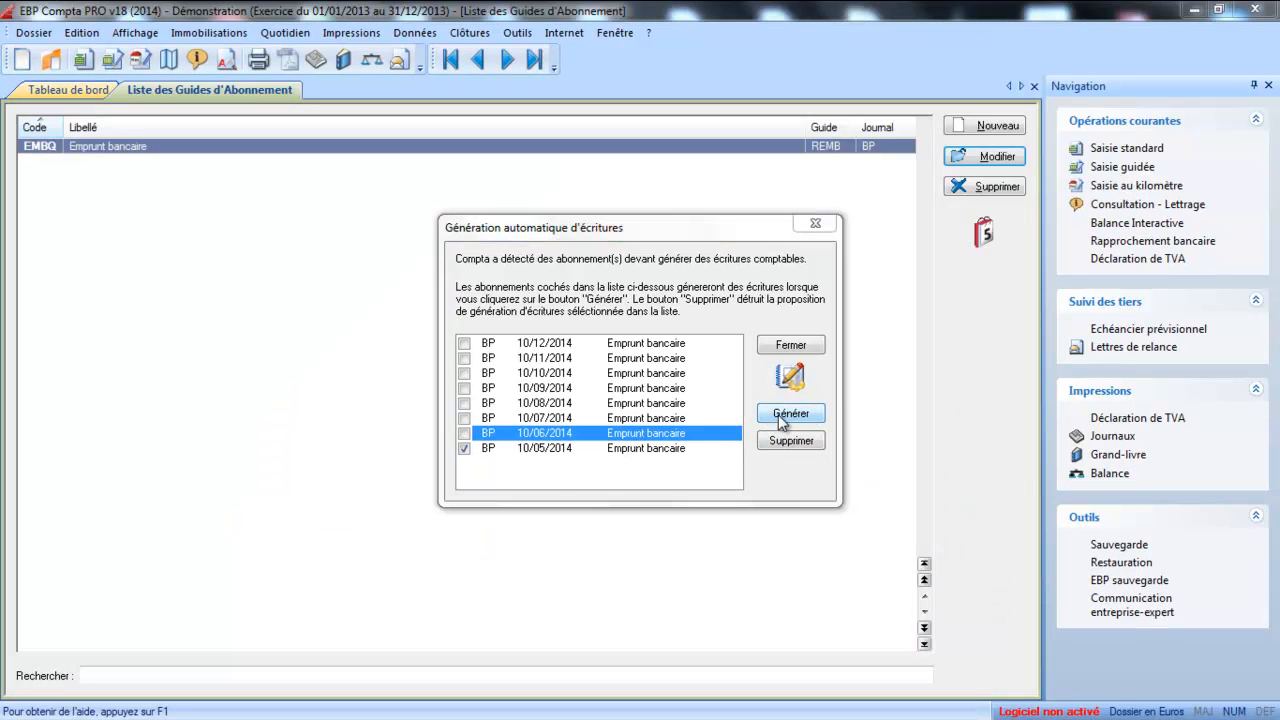
left_click(790, 414)
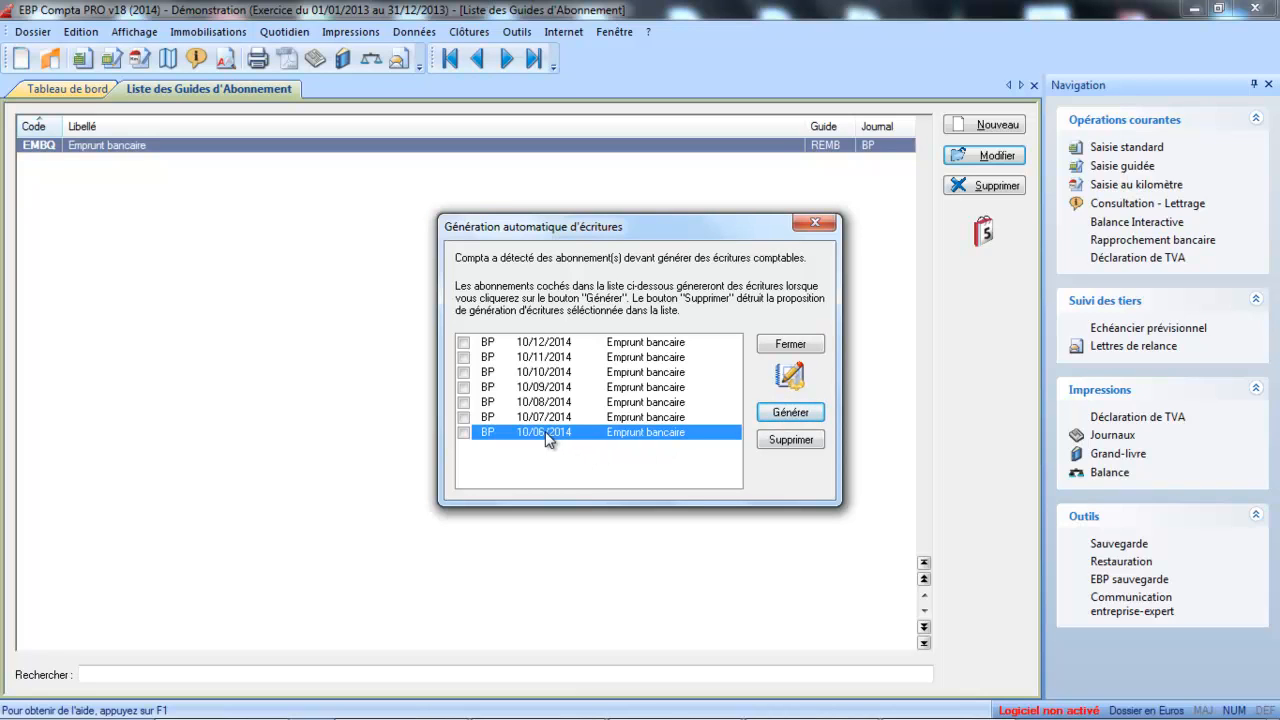
left_click(790, 344)
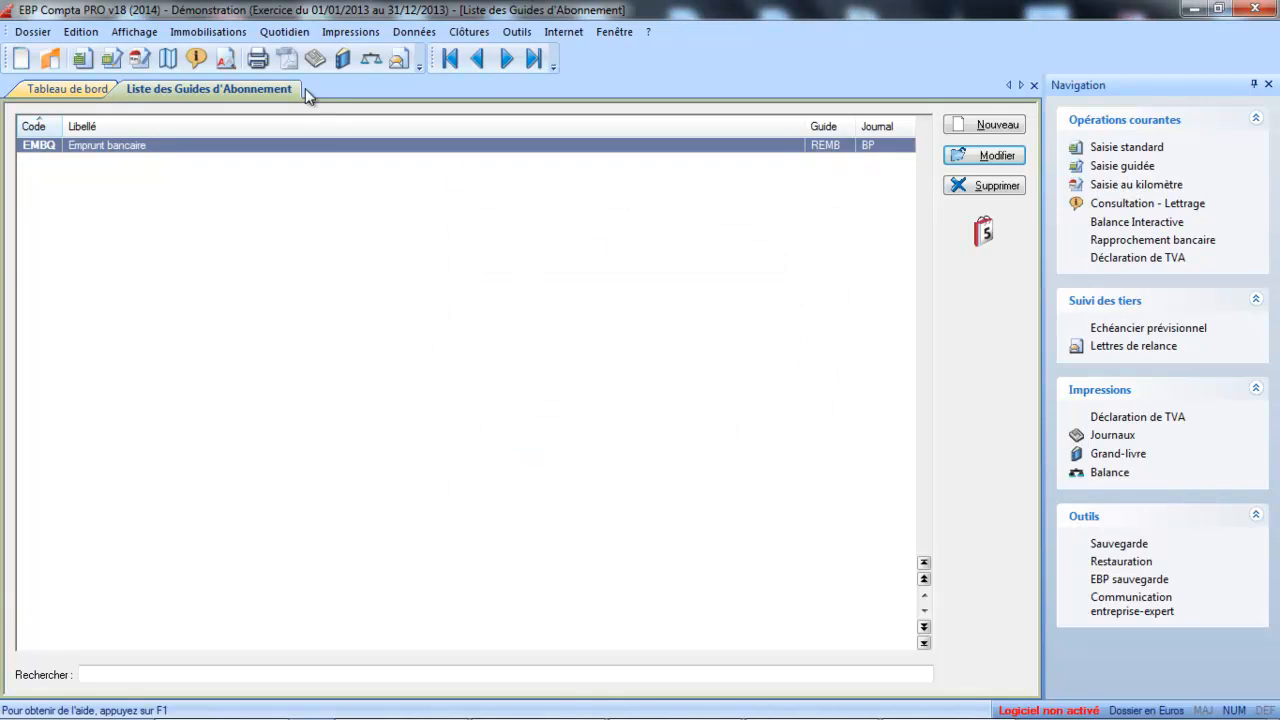
Open standard entry and show the BP (Banque principale) journal to check the generated loan entries
left_click(285, 33)
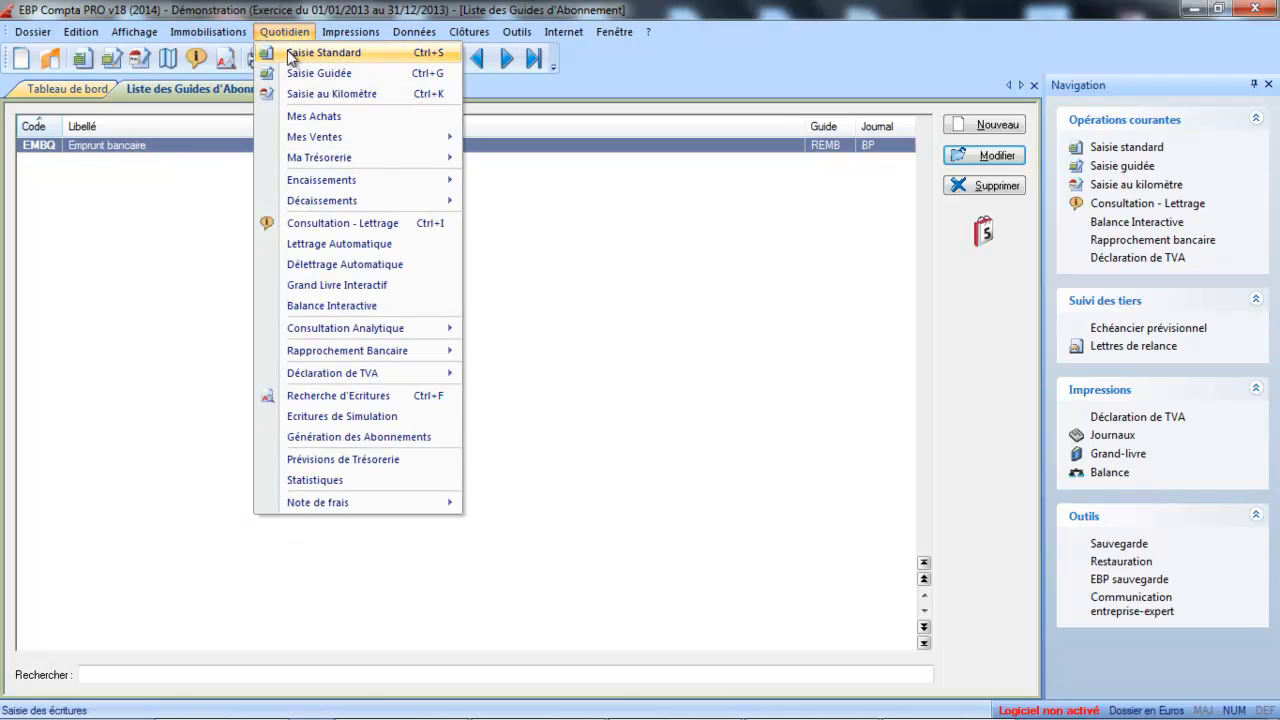
left_click(295, 49)
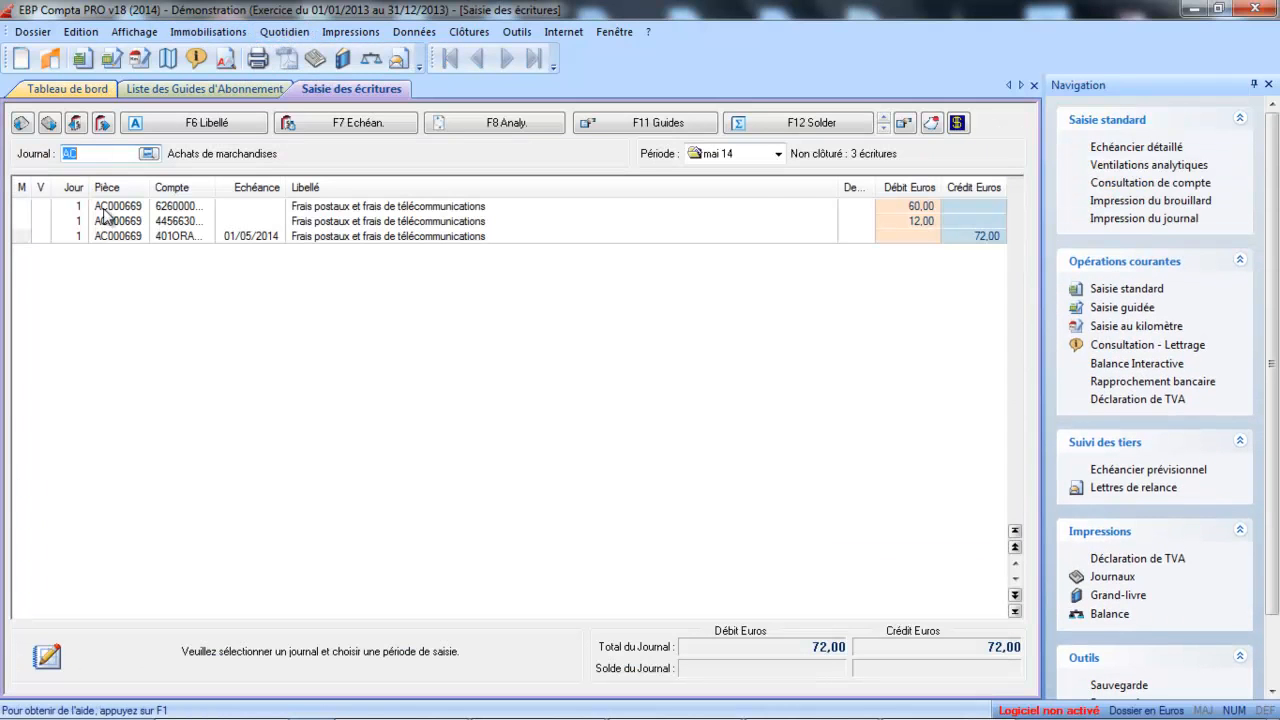
left_click(148, 154)
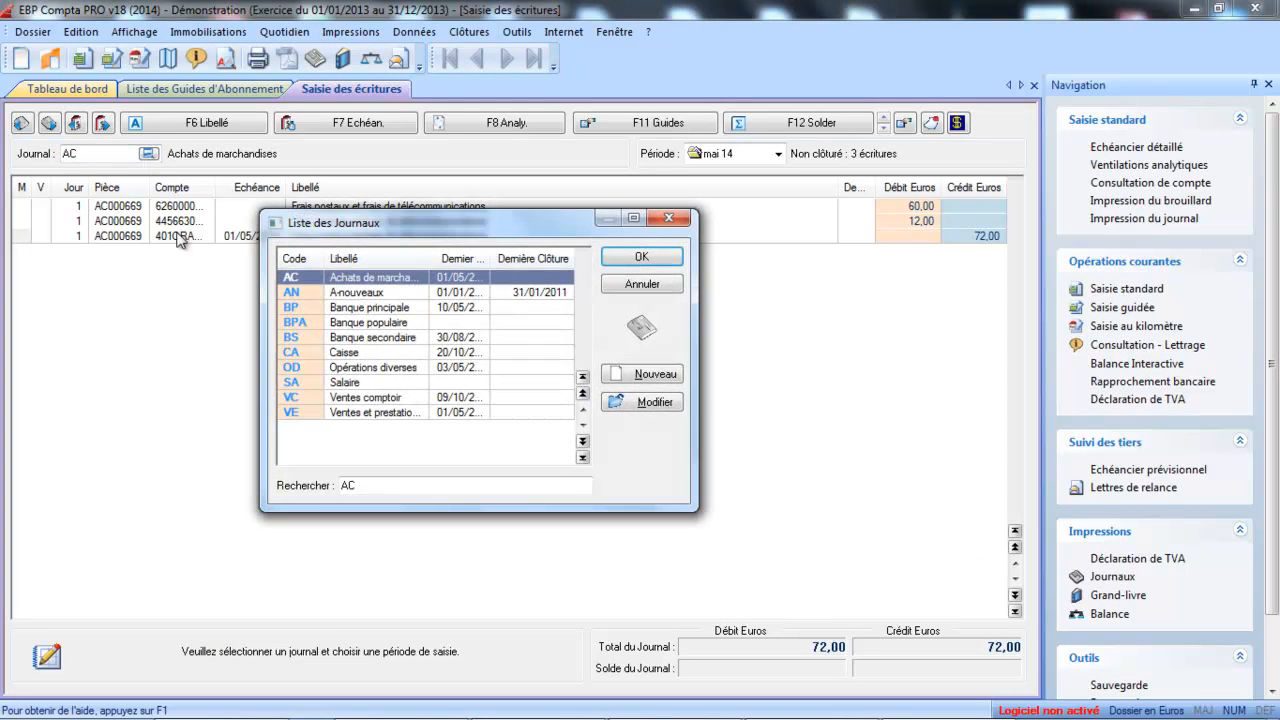
left_click(313, 311)
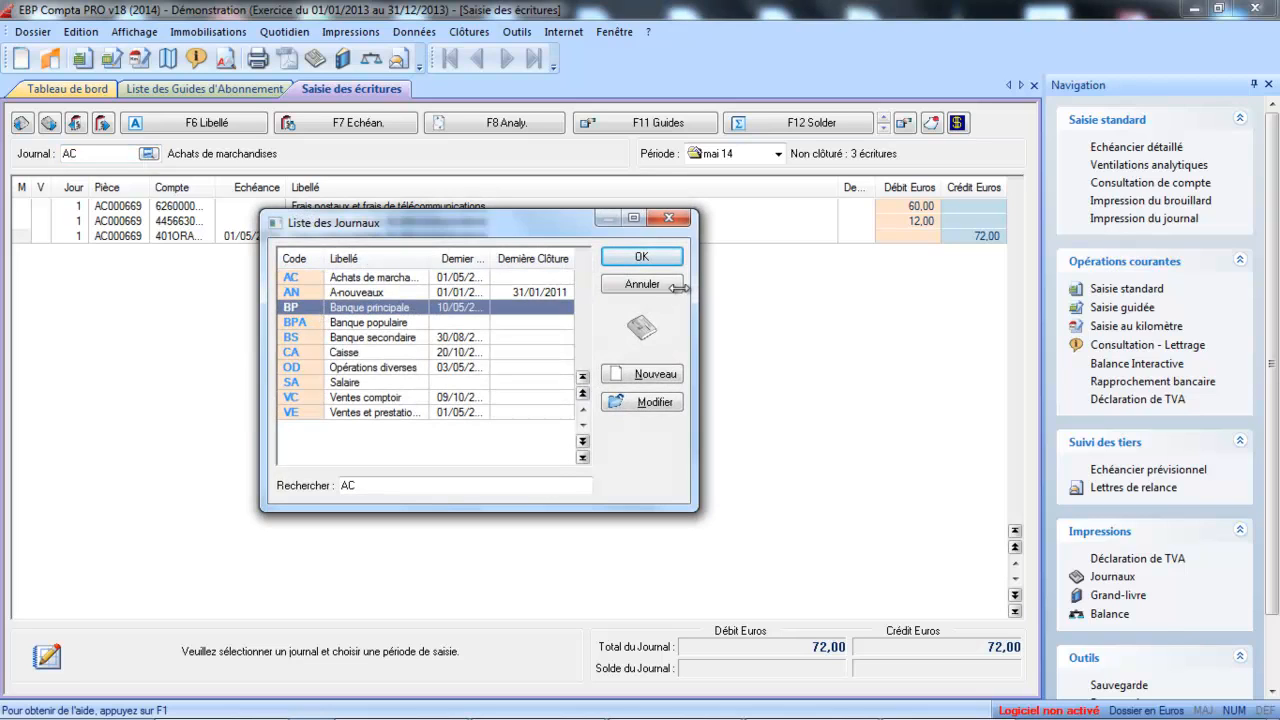
left_click(665, 262)
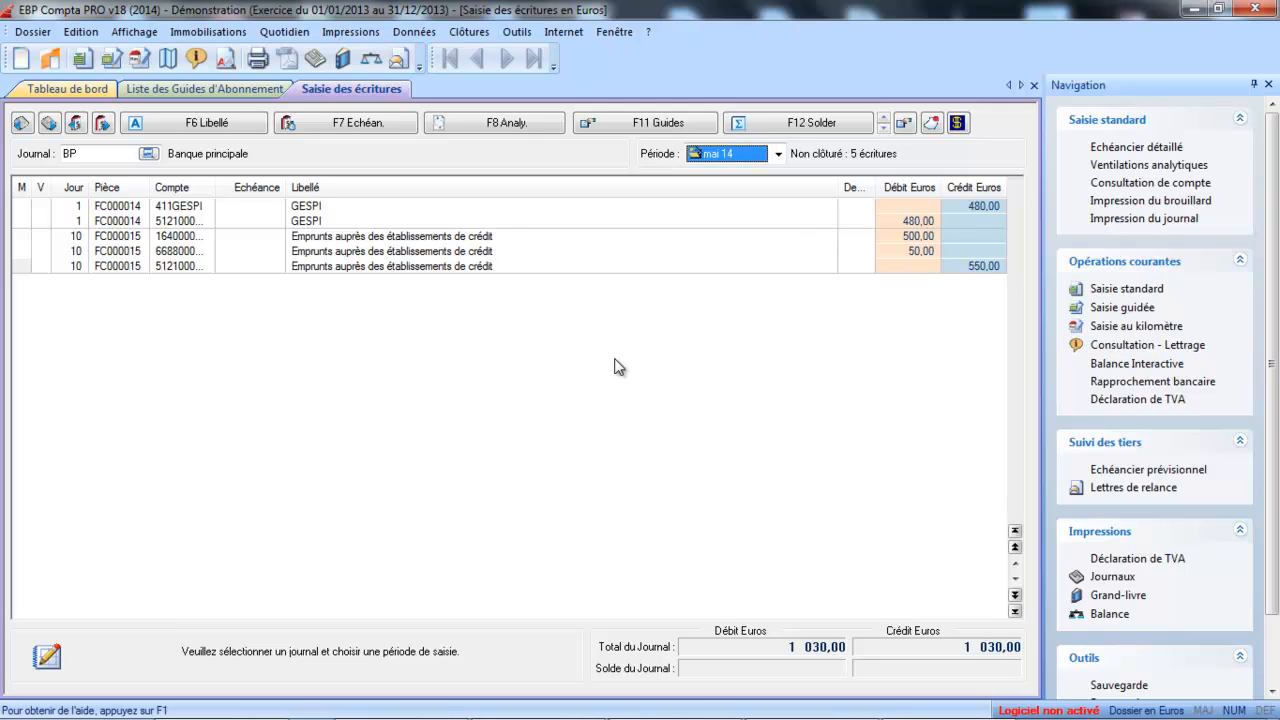
left_click(406, 181)
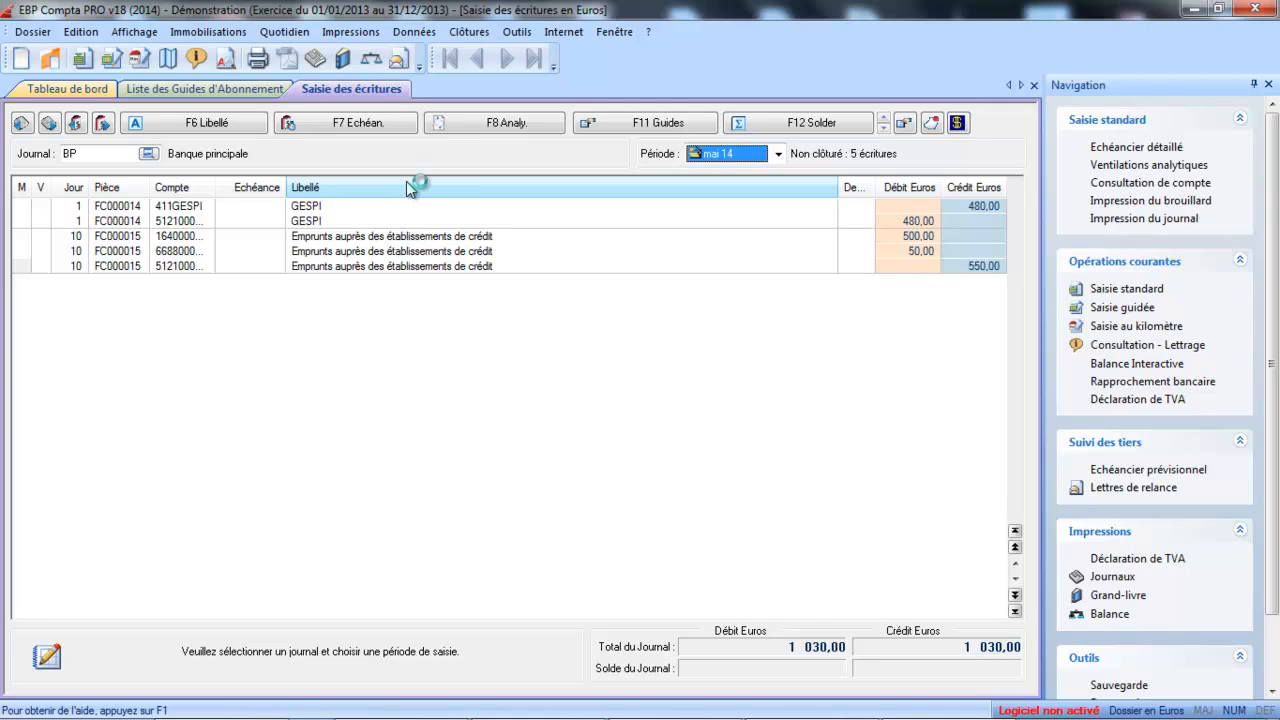